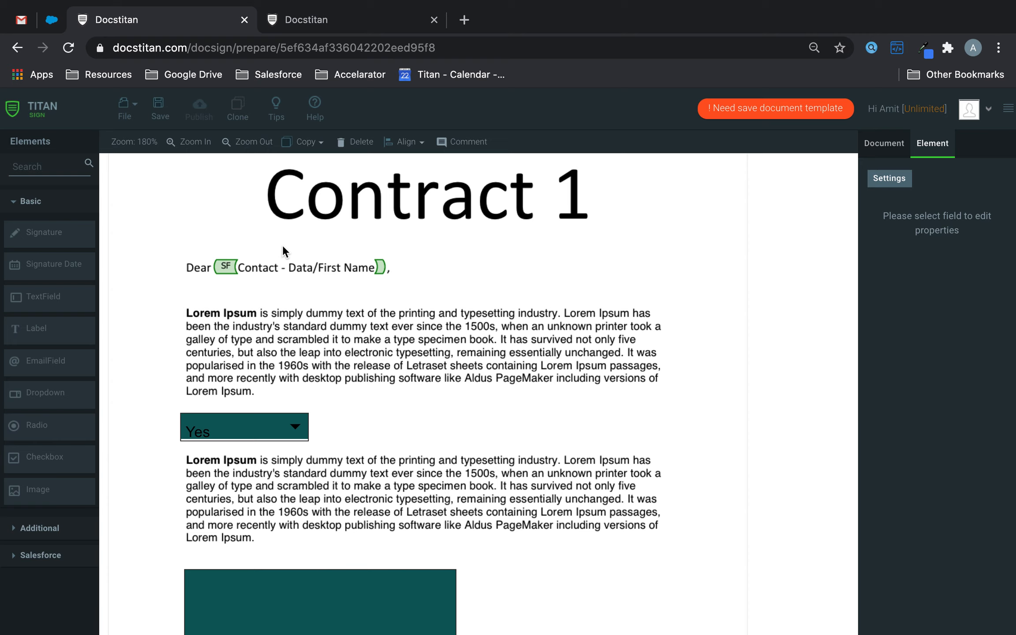
Look over the contract's first name merge field, the dropdown between the paragraphs and the signature field below them
scroll(402, 339, "down", 3)
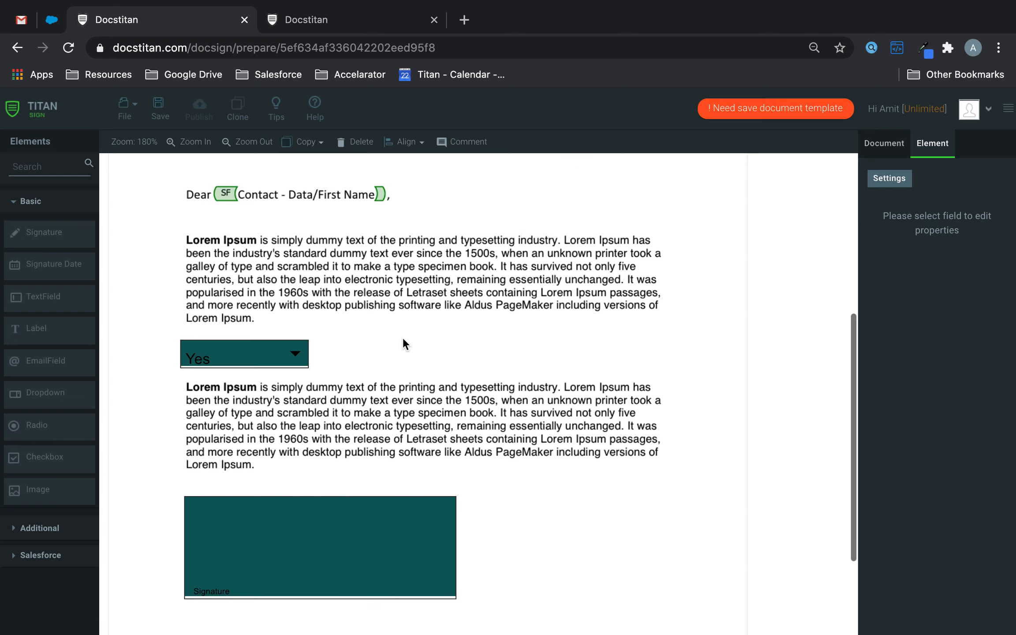
left_click(229, 355)
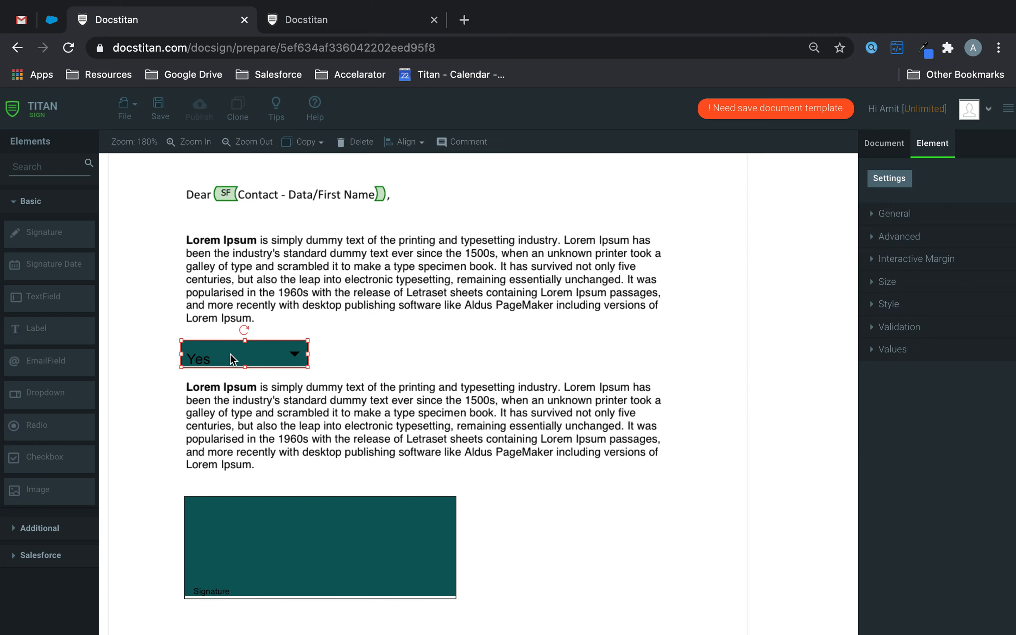
left_click(243, 181)
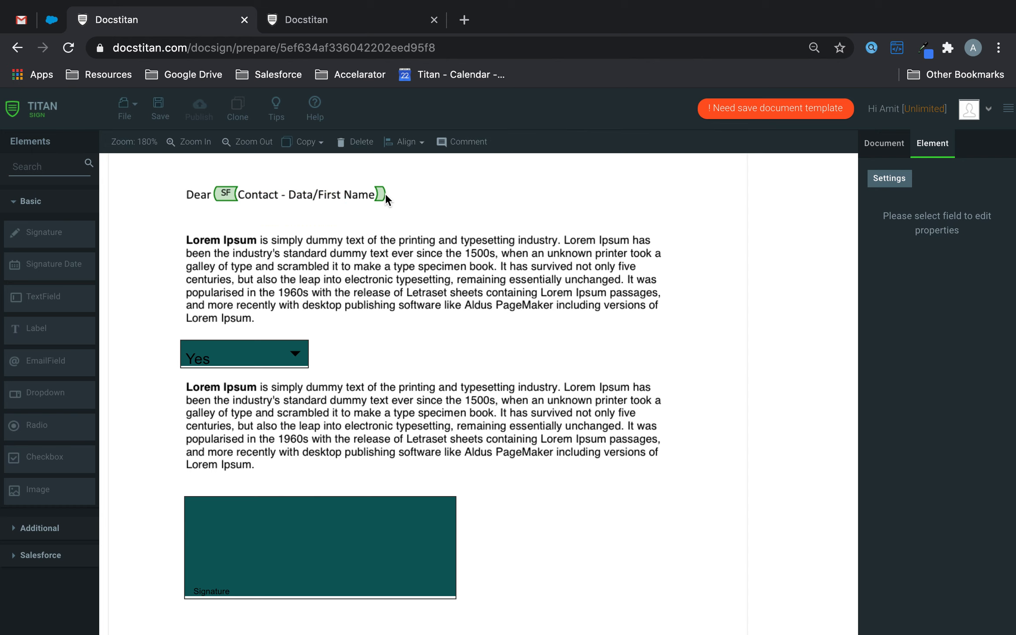
scroll(385, 194, "up", 3)
scroll(385, 193, "down", 3)
left_click(343, 539)
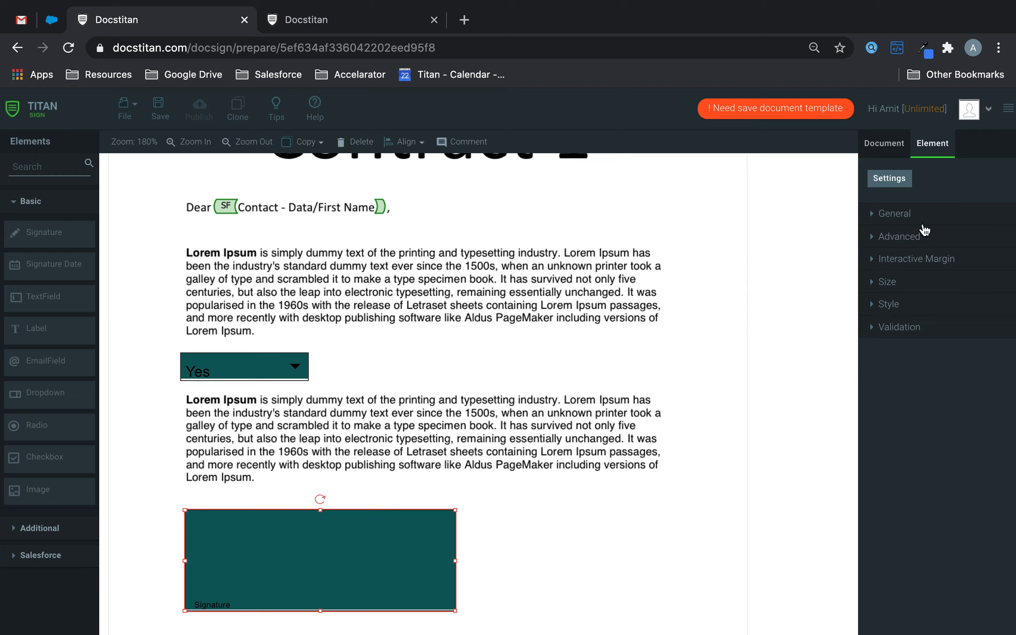
Review the Salesforce configuration in the document access settings and apply it with Contact as the object
left_click(892, 145)
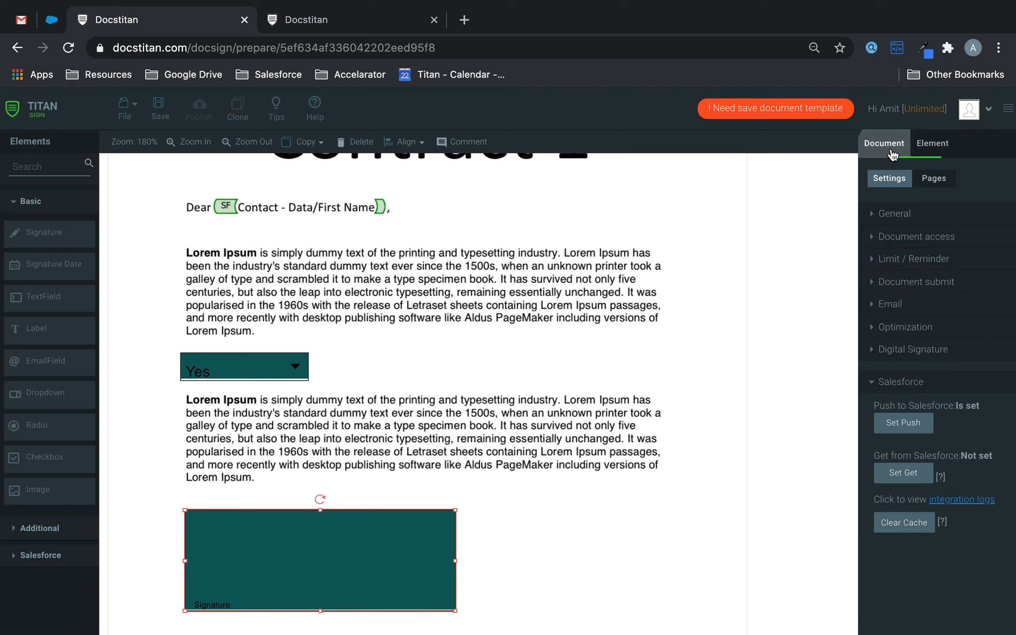
left_click(915, 237)
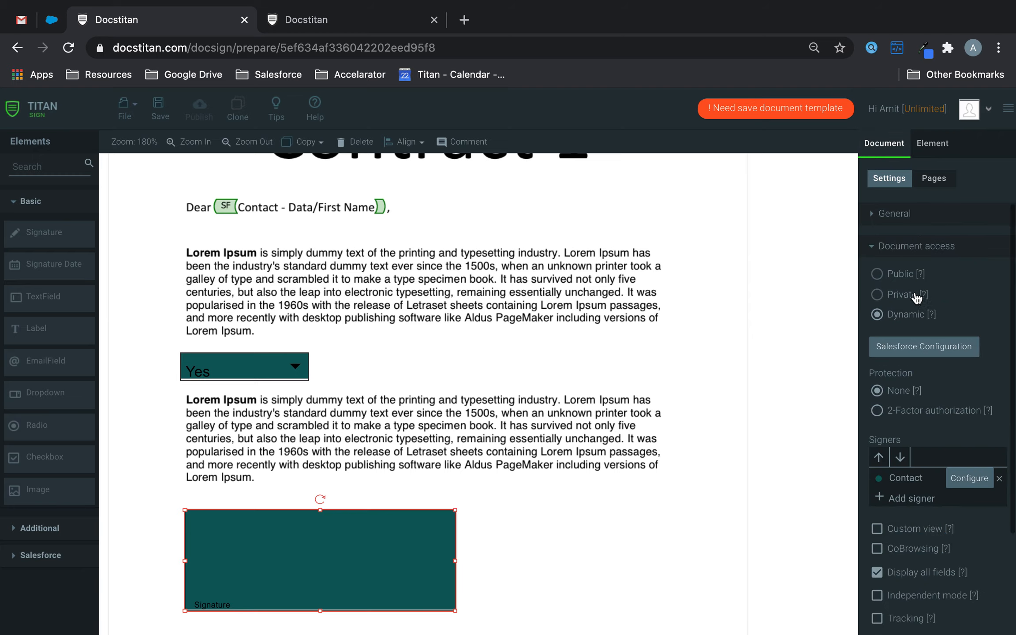
left_click(904, 347)
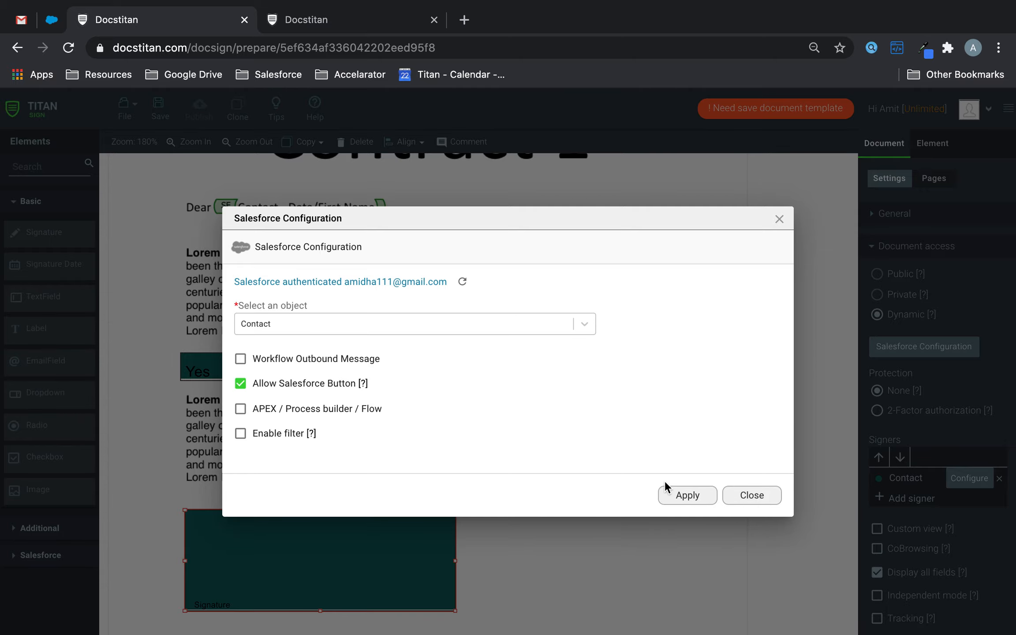
left_click(688, 496)
Add the Contact object to the Contact signer's Get From Salesforce configuration
left_click(970, 479)
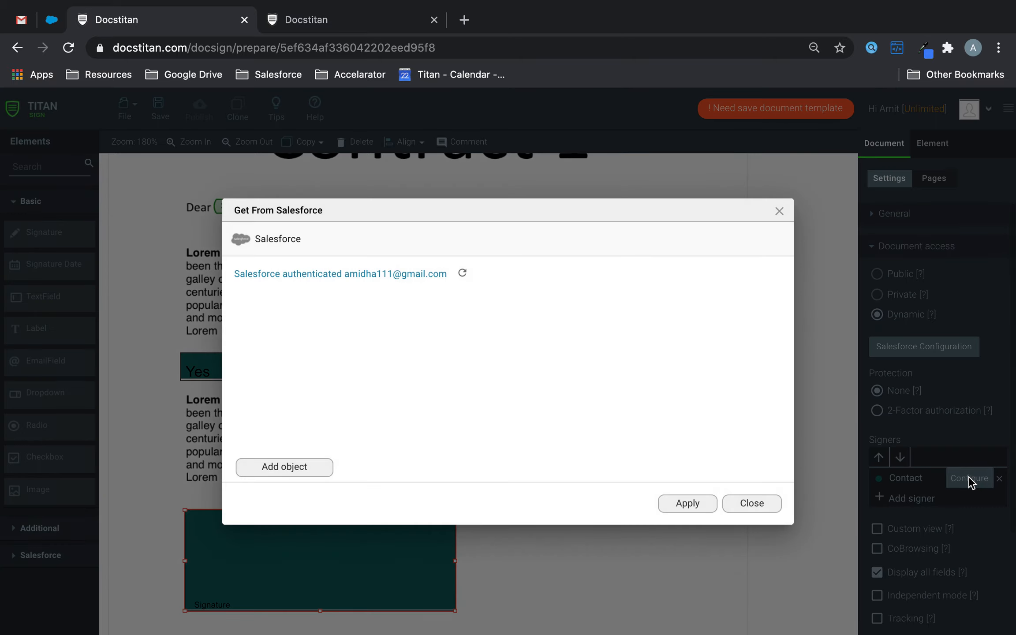
left_click(296, 469)
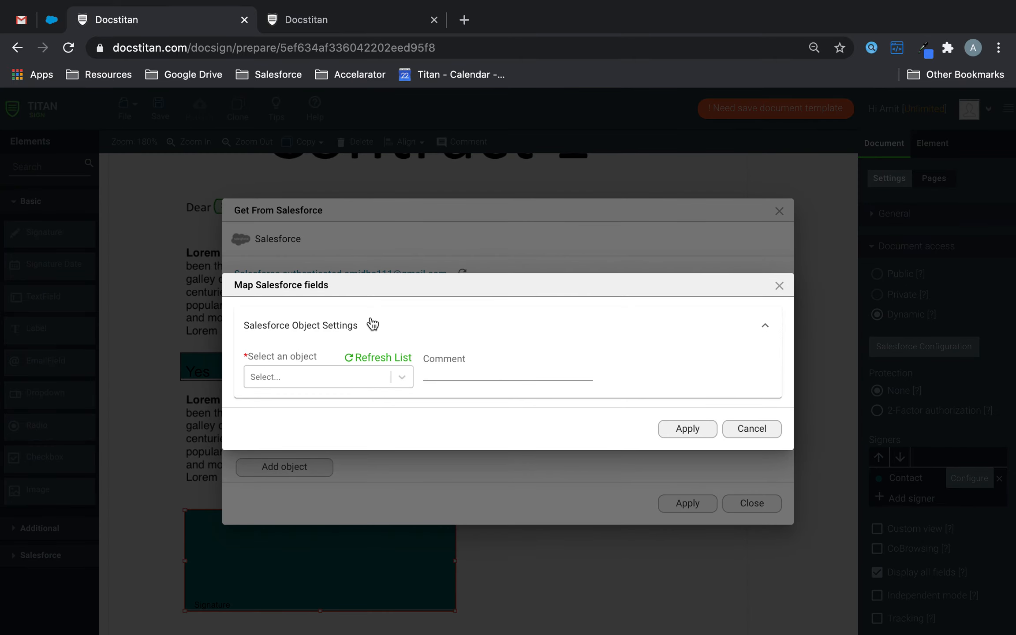
left_click(300, 381)
type("contact")
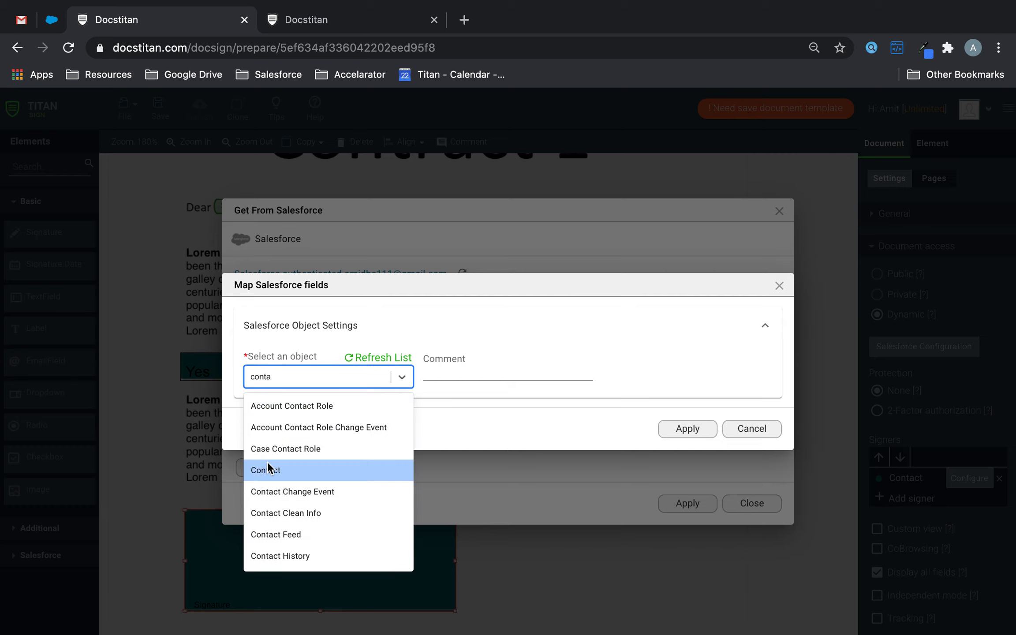
left_click(267, 462)
left_click(304, 413)
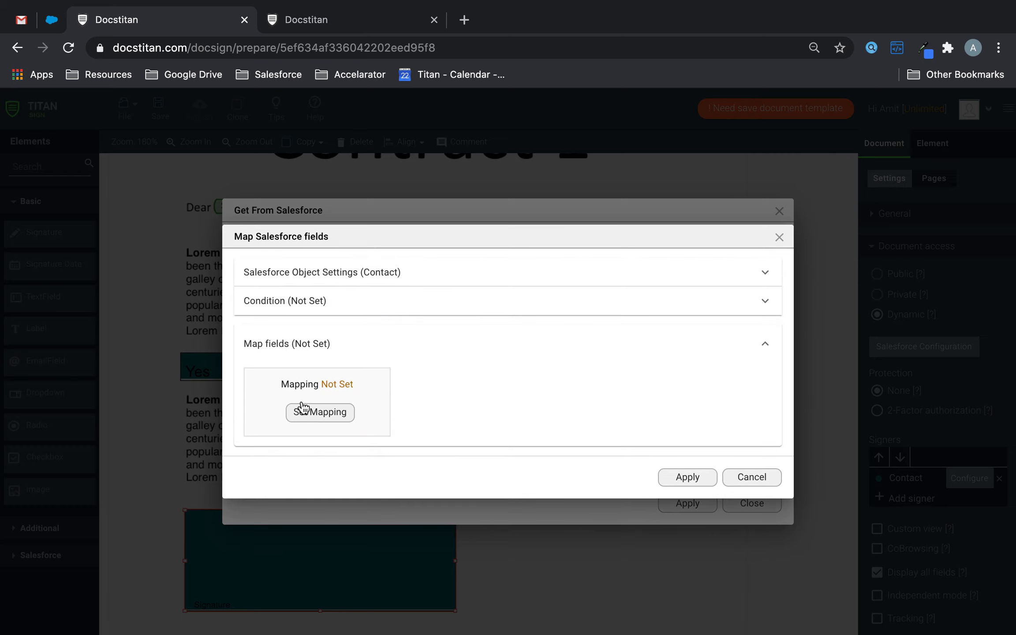
Set the Contact object's condition to Contact ID Equals Record ID and apply it
left_click(300, 303)
left_click(306, 382)
left_click(275, 267)
left_click(230, 341)
left_click(433, 267)
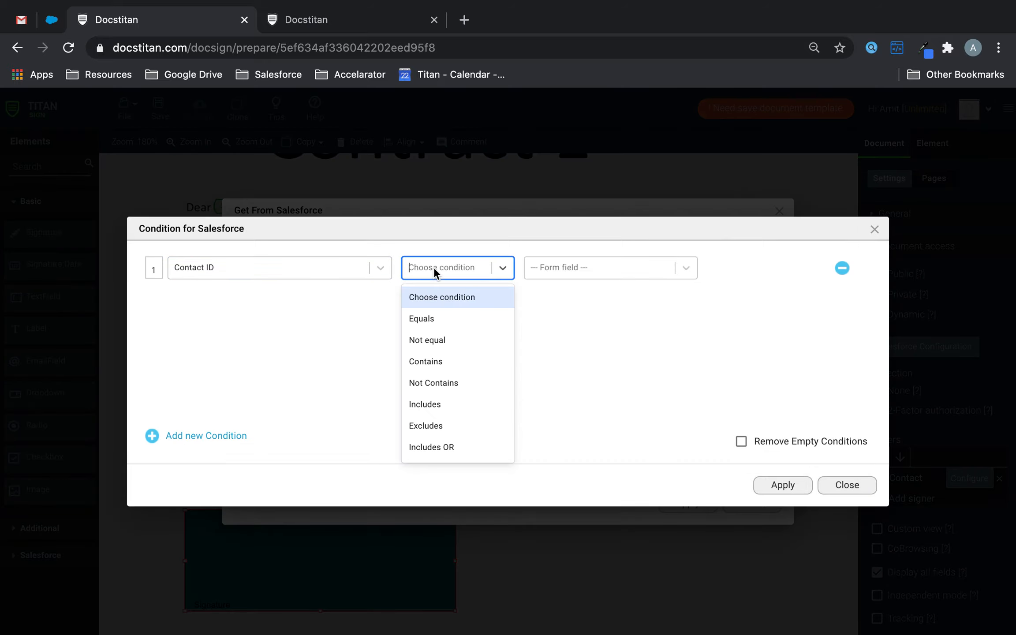
left_click(426, 318)
left_click(581, 270)
left_click(559, 303)
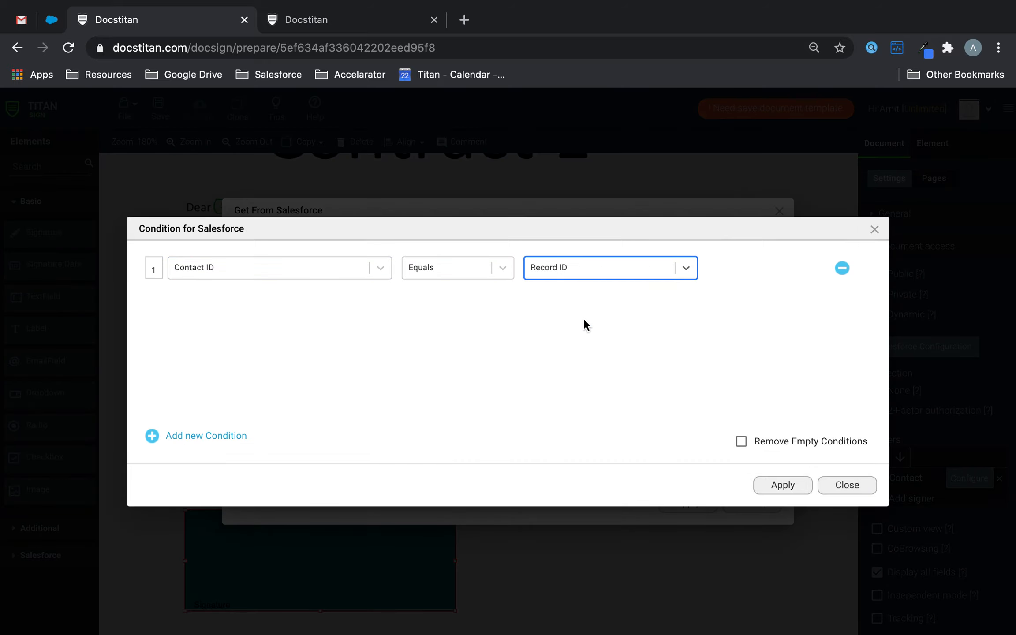
left_click(754, 484)
Map Contact.First Name to the Salesforce First Name field and Contact.Last Name to Last Name
left_click(278, 441)
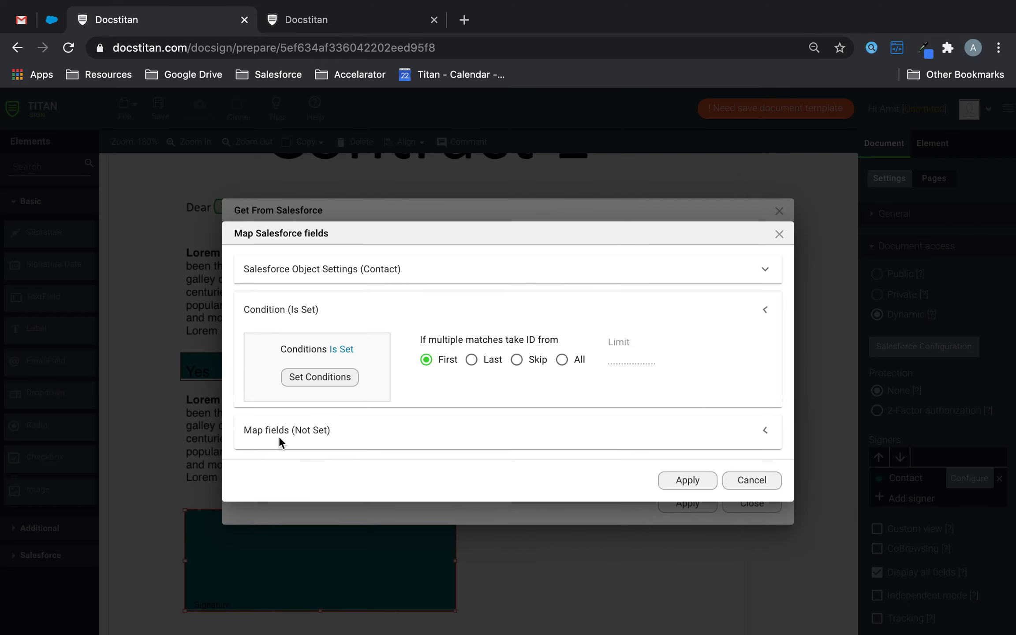
left_click(335, 414)
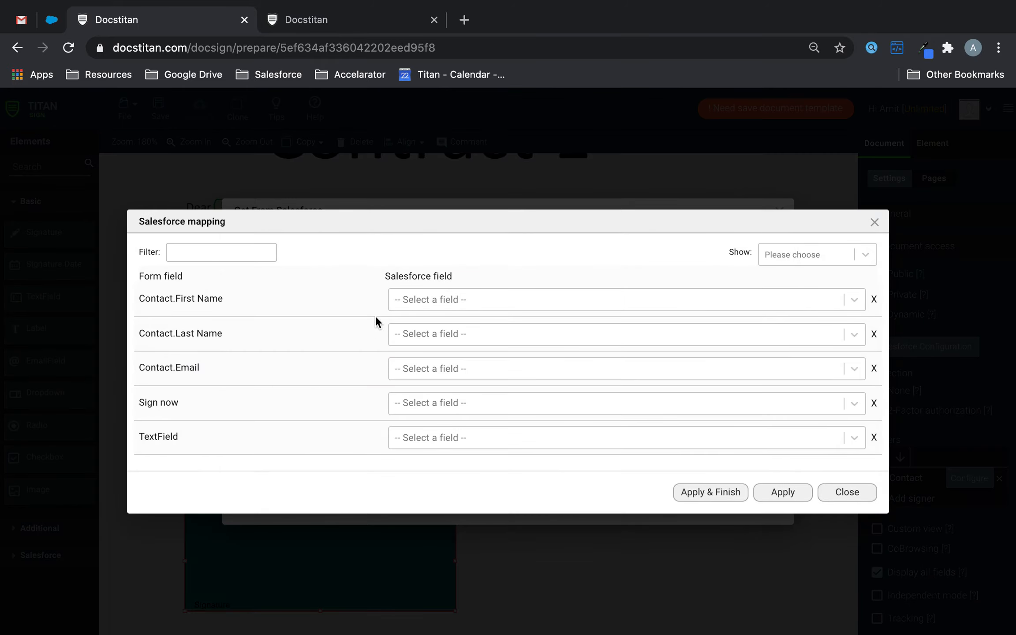
left_click(435, 299)
type("fir")
left_click(422, 329)
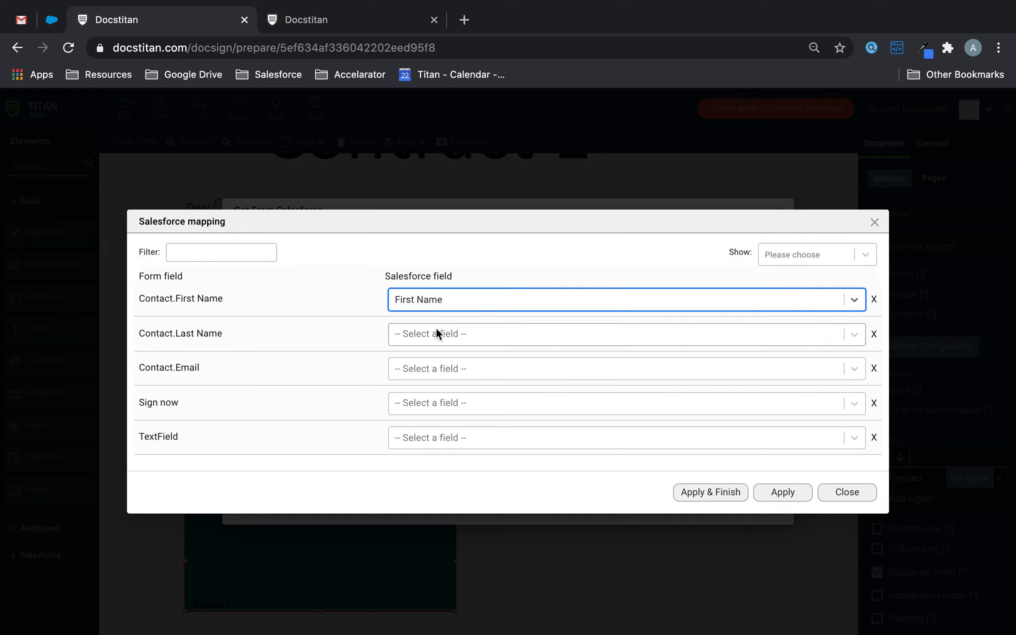
left_click(435, 328)
type("las")
left_click(454, 363)
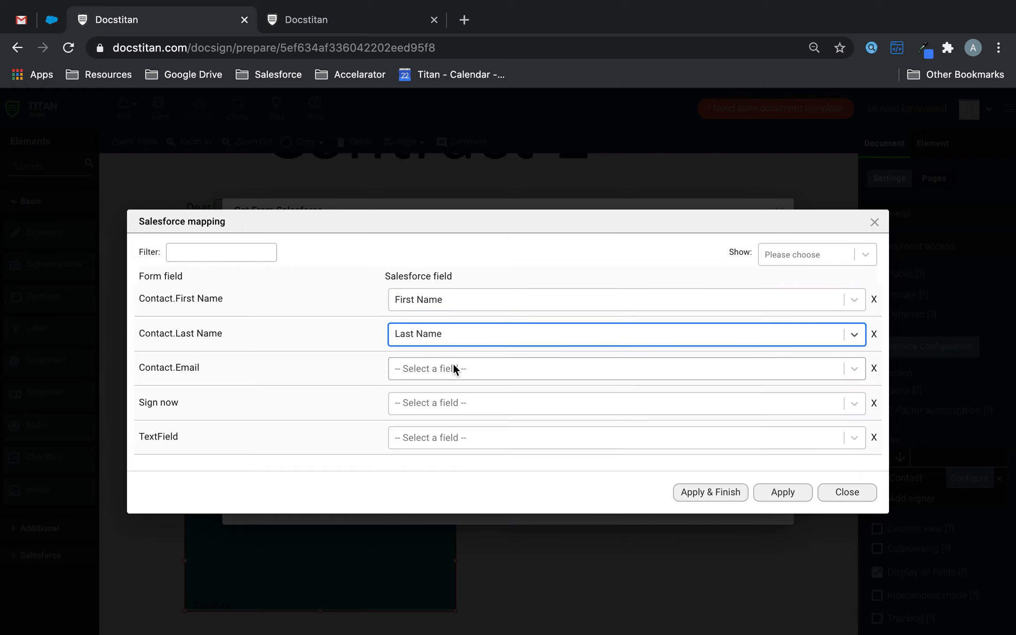
Map Contact.Email to the Salesforce Email field and apply the signer's complete Salesforce configuration
left_click(448, 368)
type("email")
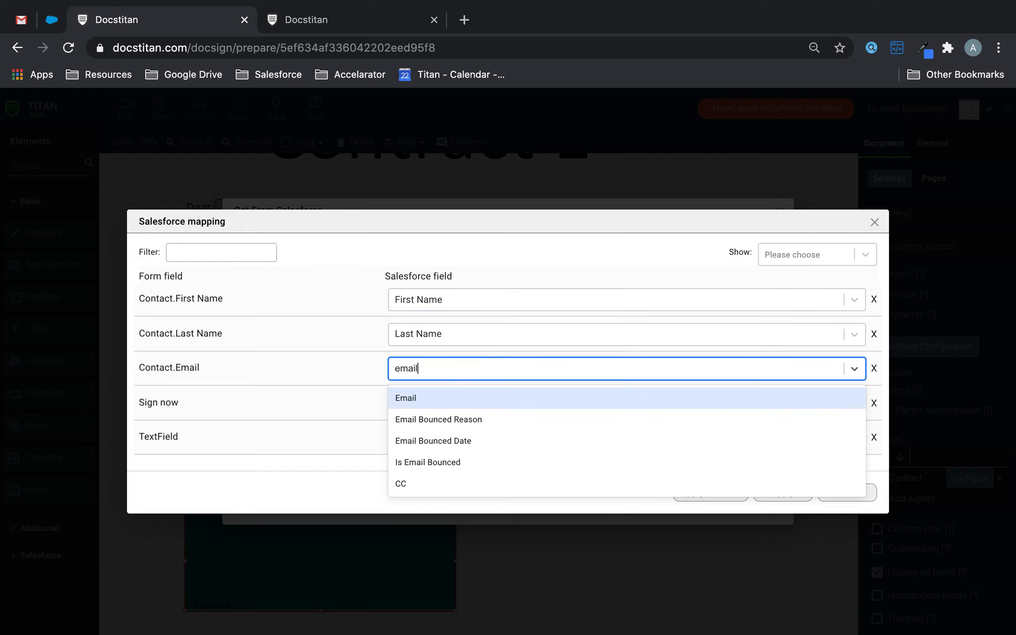
left_click(441, 399)
left_click(792, 497)
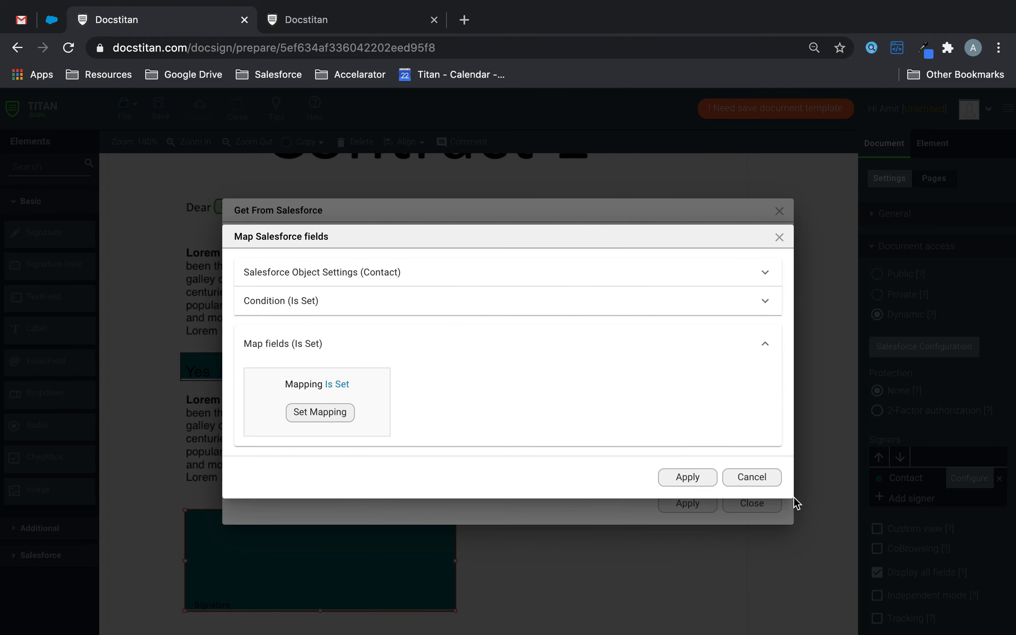
left_click(685, 479)
left_click(692, 500)
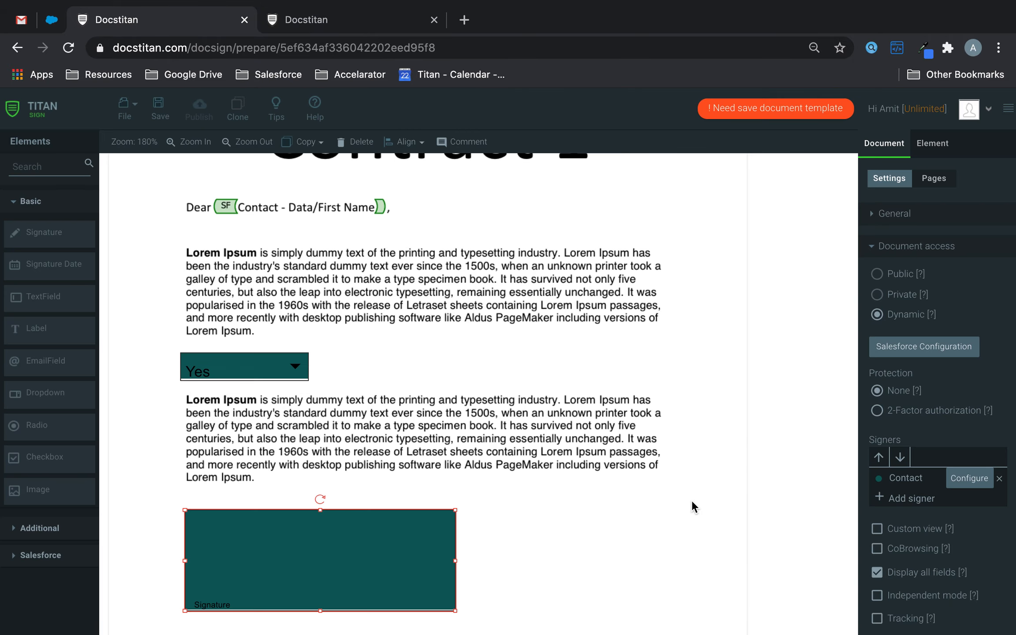
Assign both the dropdown and the signature field to the Contact signer
left_click(270, 367)
left_click(356, 578, "shift")
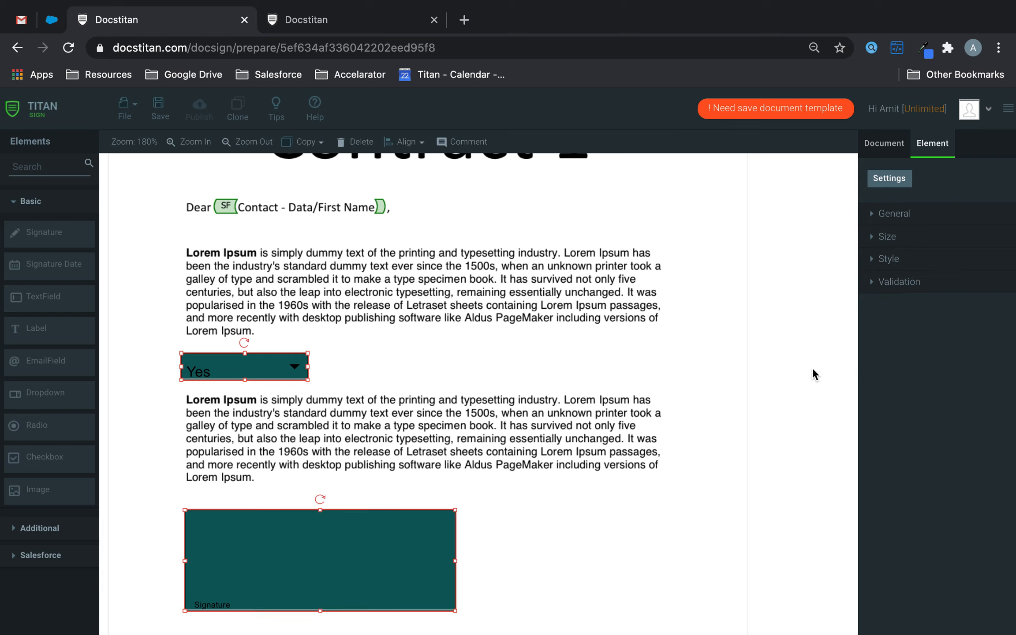
left_click(888, 216)
left_click(895, 260)
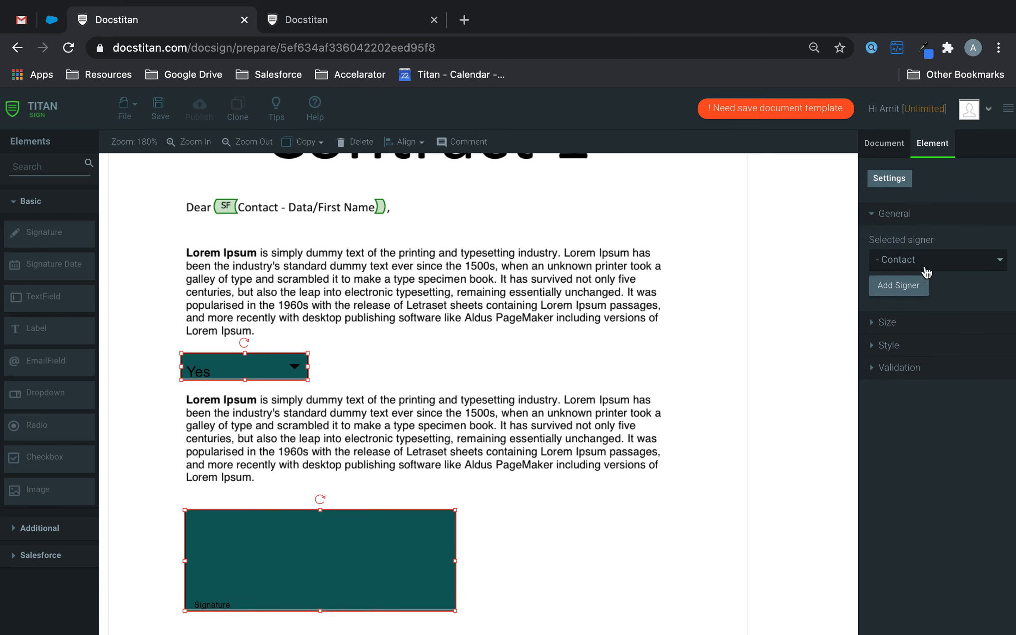
left_click(903, 291)
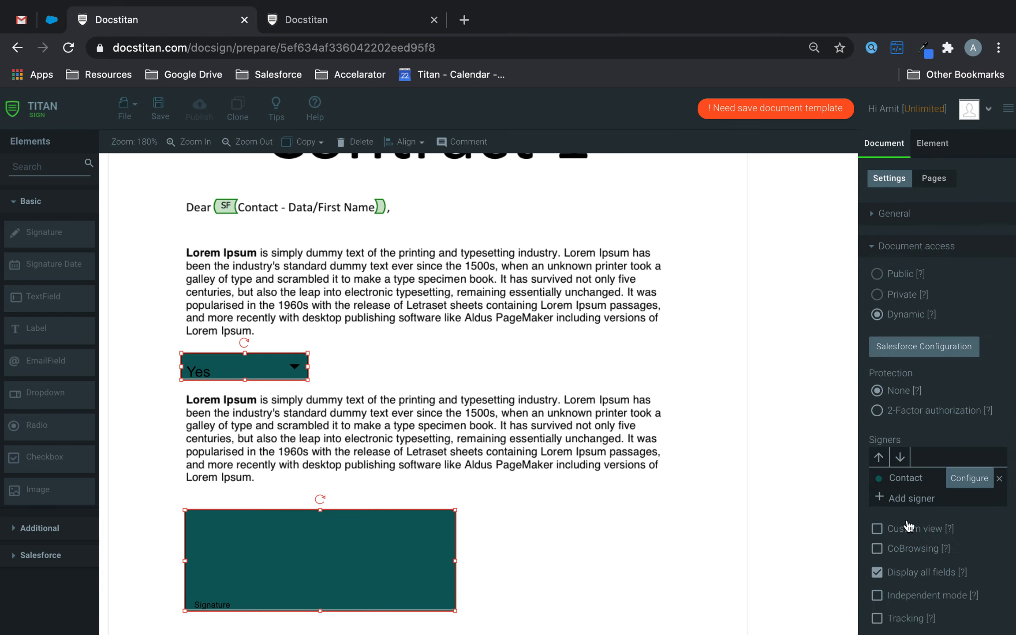
Enable tracking for the document and configure it with Signature as the Contact signer's personal signature
scroll(903, 534, "down", 3)
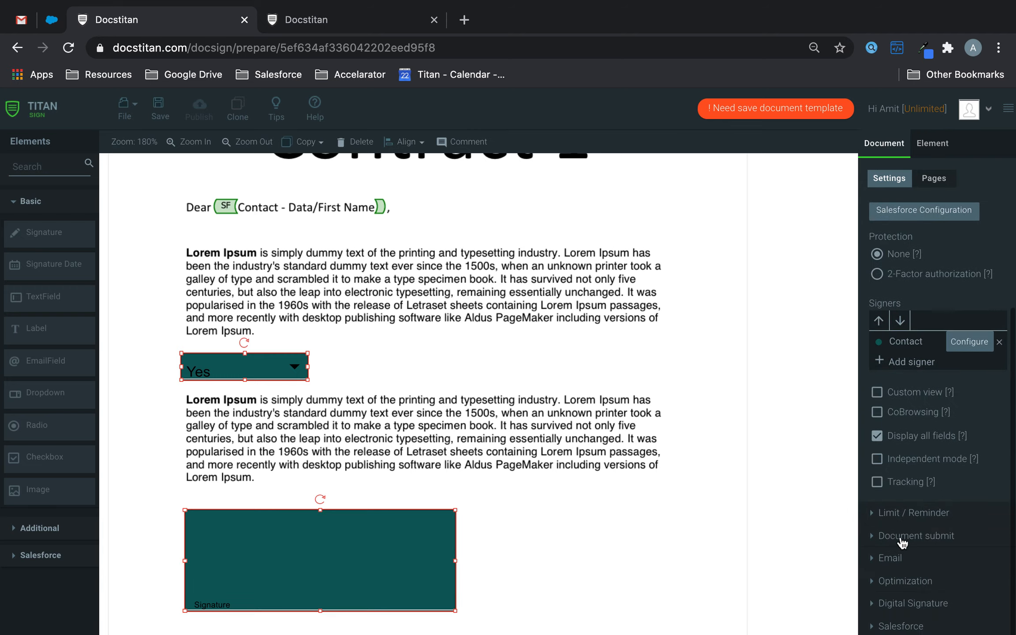
left_click(877, 482)
left_click(891, 504)
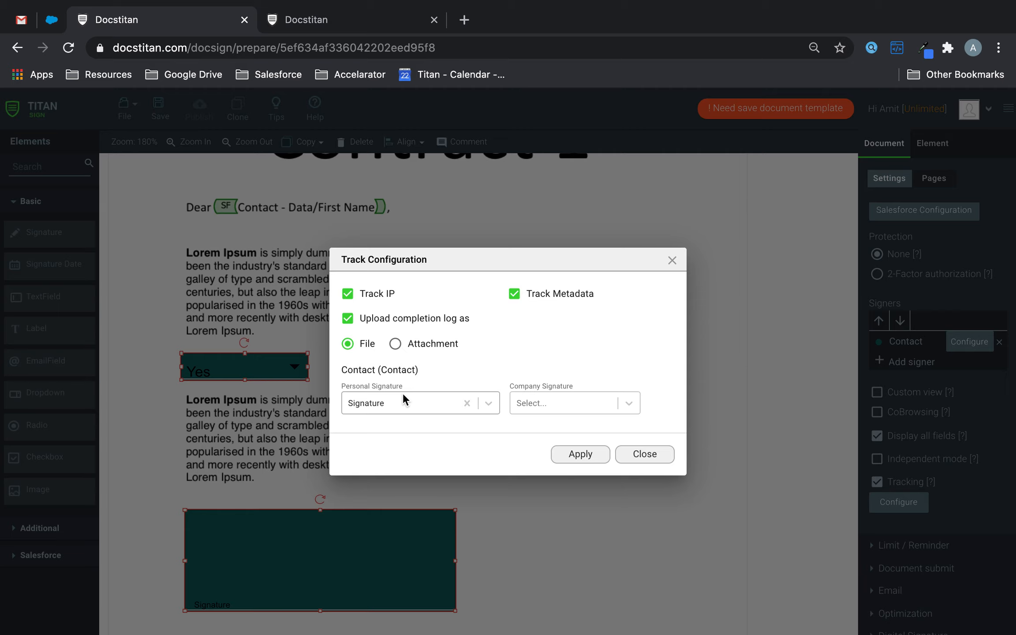
left_click(429, 397)
left_click(410, 437)
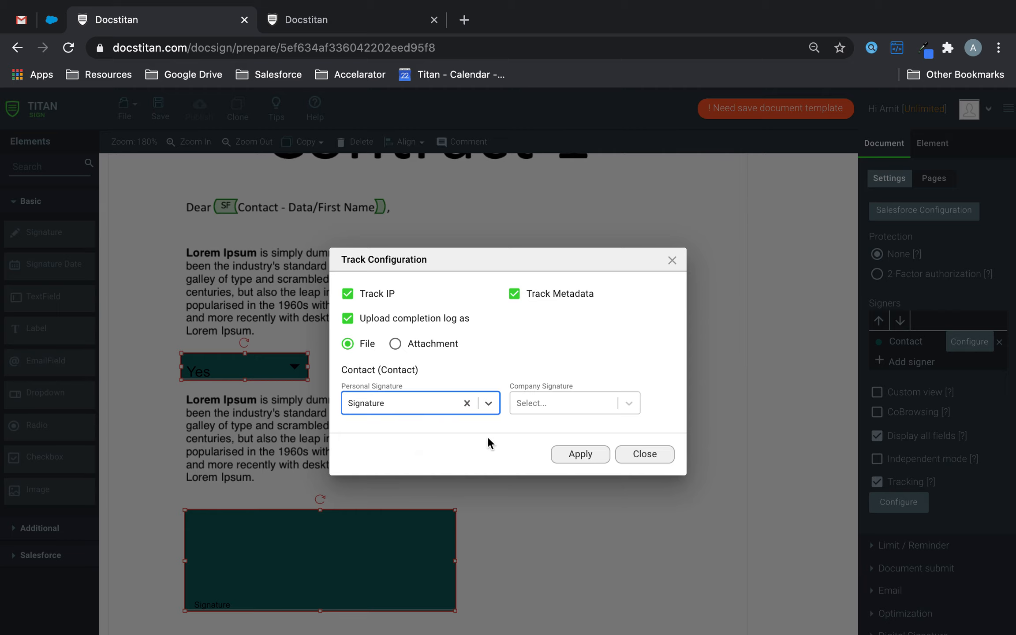
left_click(579, 454)
Add the Files object to the document's Push to Salesforce configuration
scroll(924, 488, "down", 1)
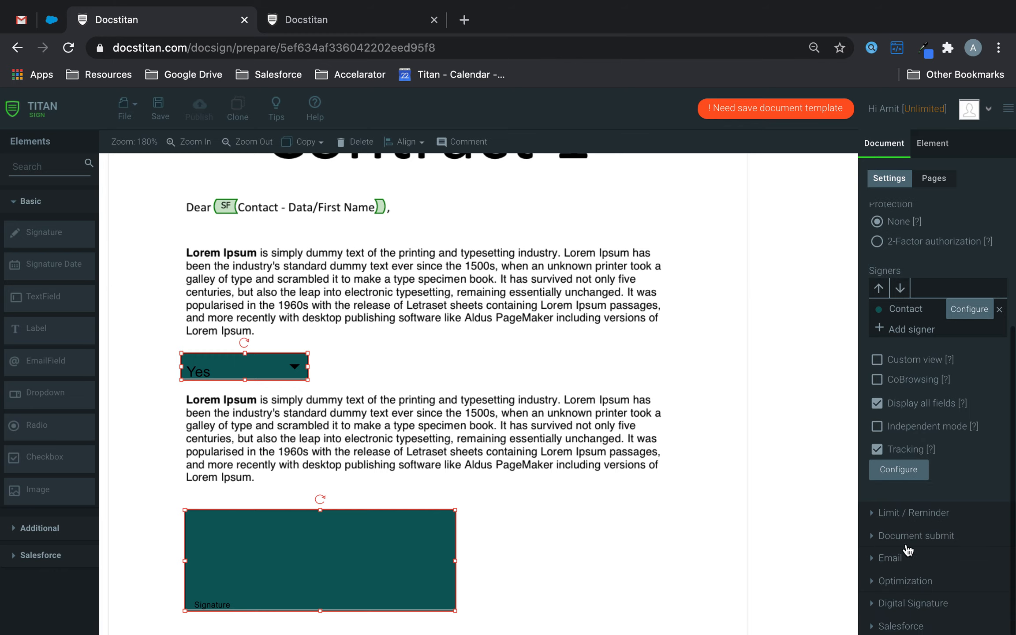
left_click(900, 626)
left_click(885, 423)
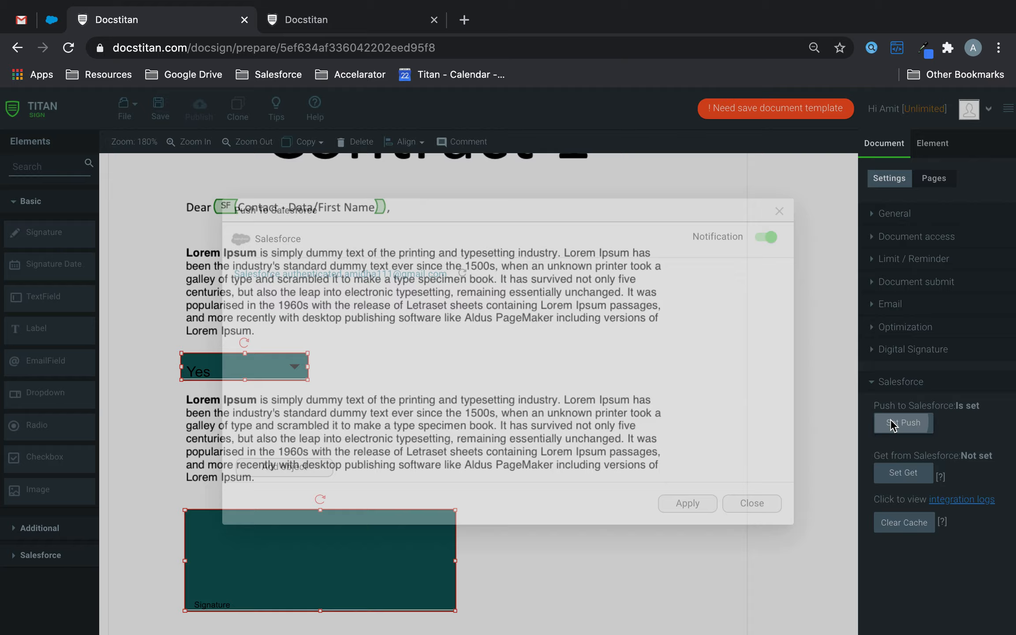
left_click(282, 469)
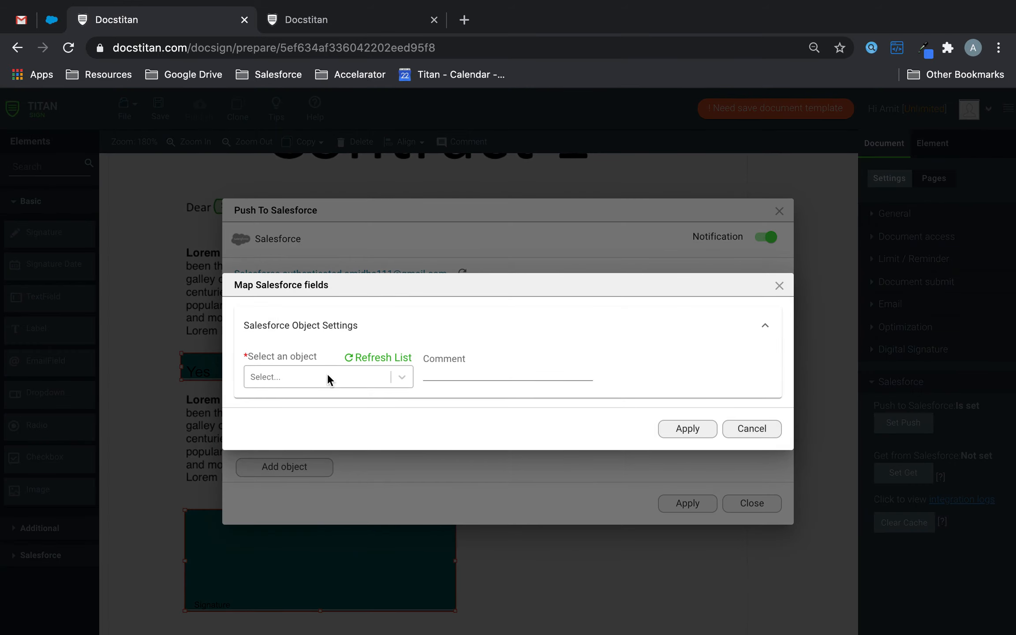
left_click(319, 381)
type("file")
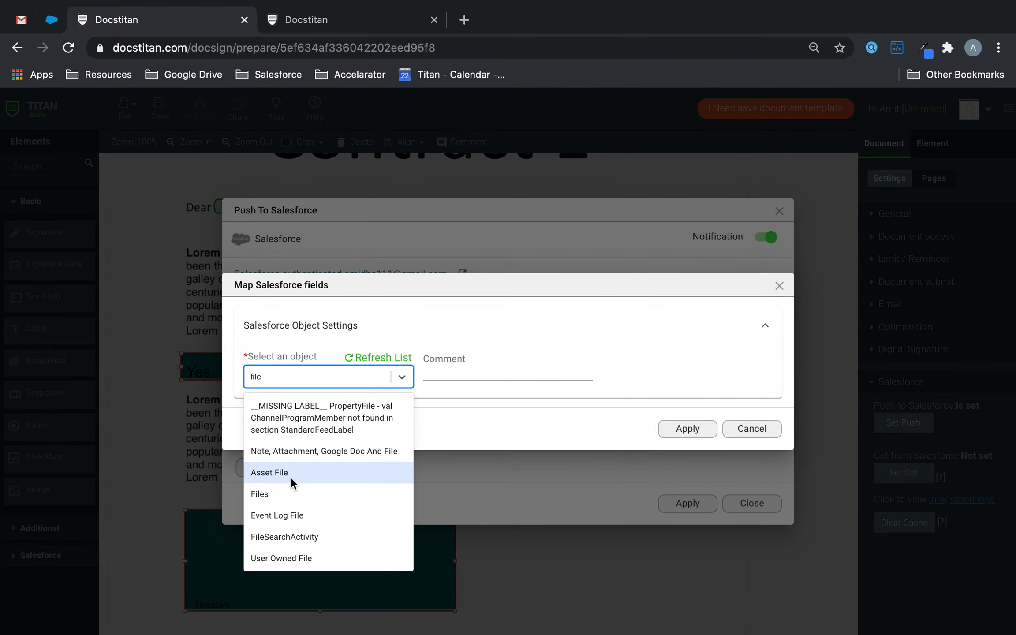
left_click(279, 494)
Map the Files object's Title field to Other with the custom text "Contract 1"
left_click(286, 431)
left_click(322, 423)
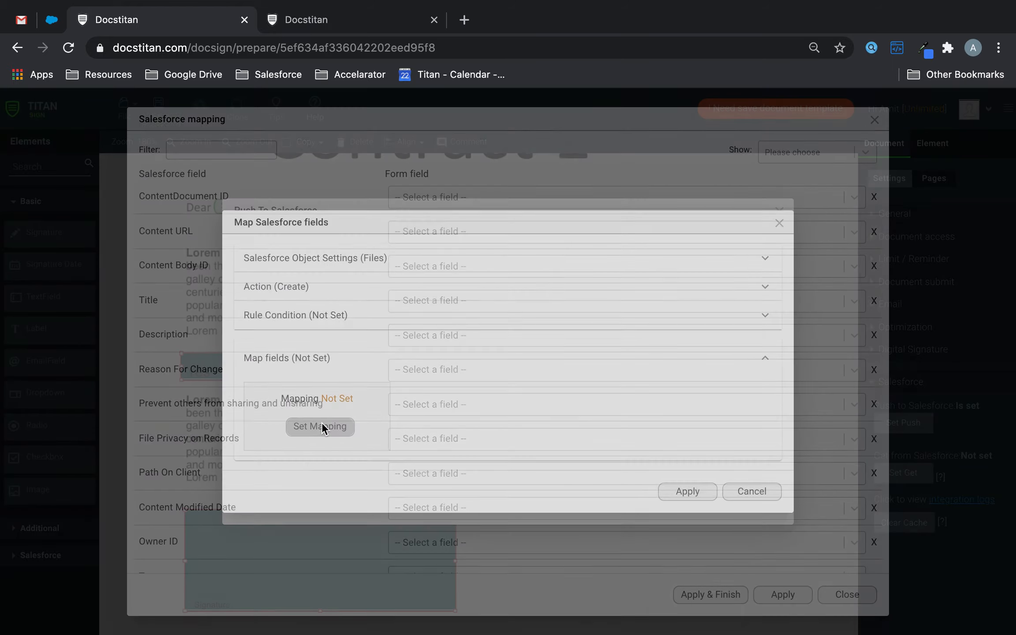
left_click(438, 299)
type("other")
left_click(445, 328)
left_click(733, 307)
type("Contract !")
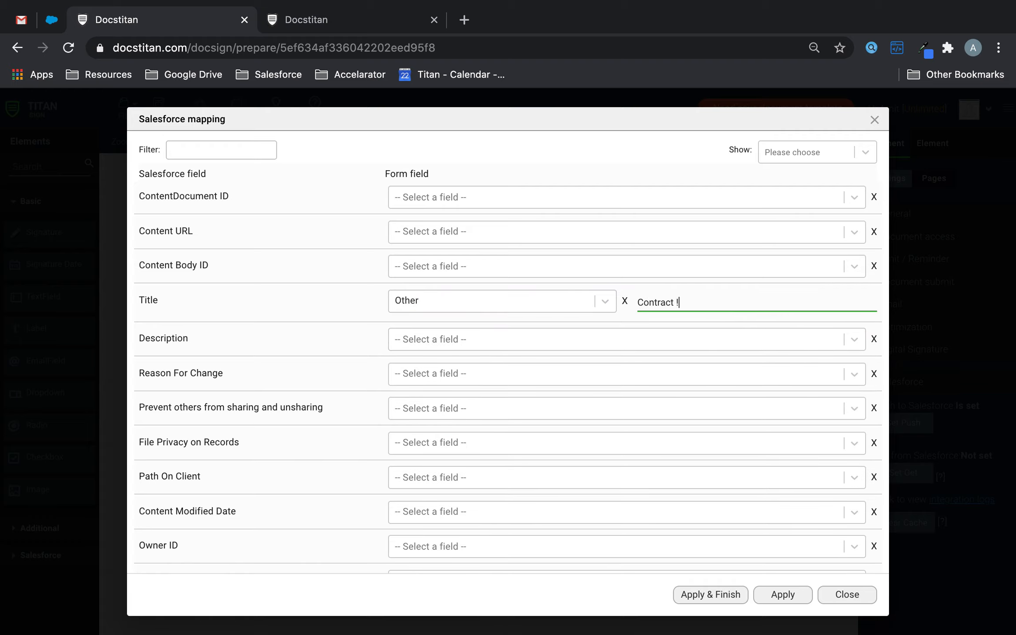
key("BackSpace")
type("1")
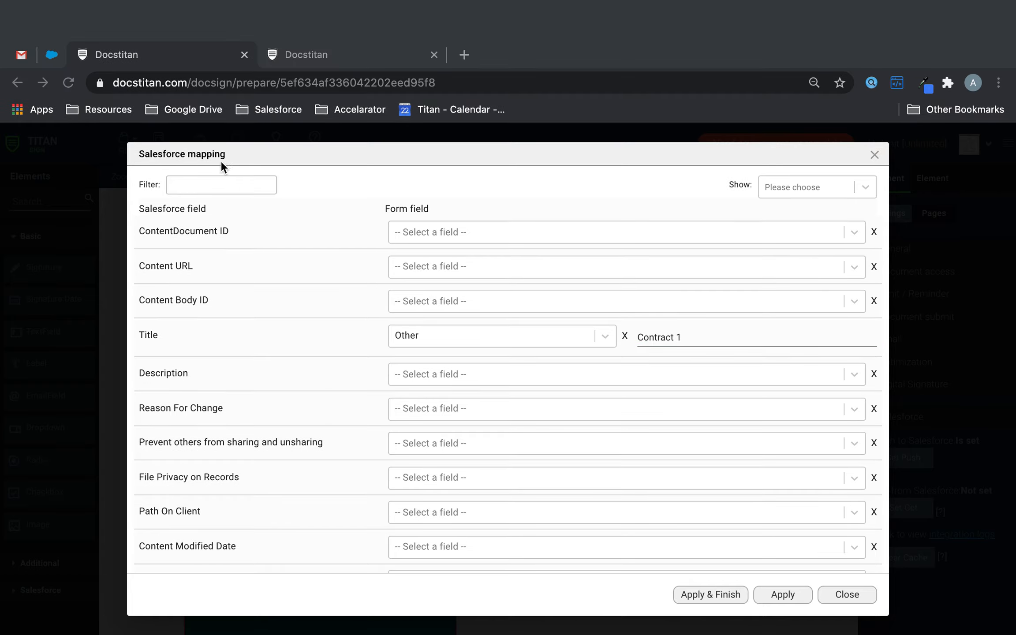
Map the Files object's First Publish Location ID field to Record ID
left_click(198, 151)
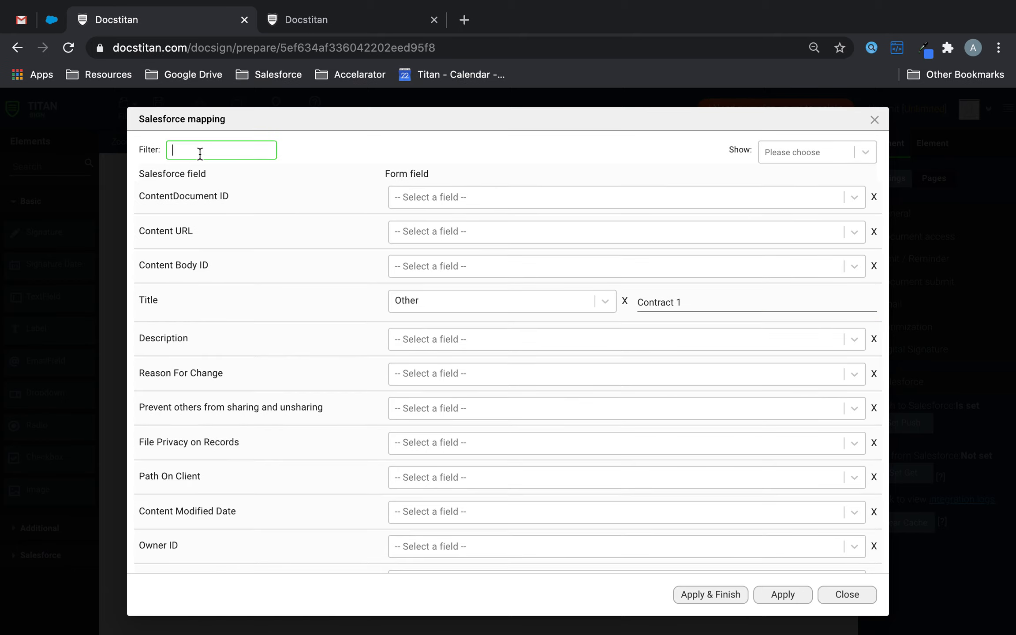
type("fir")
left_click(431, 367)
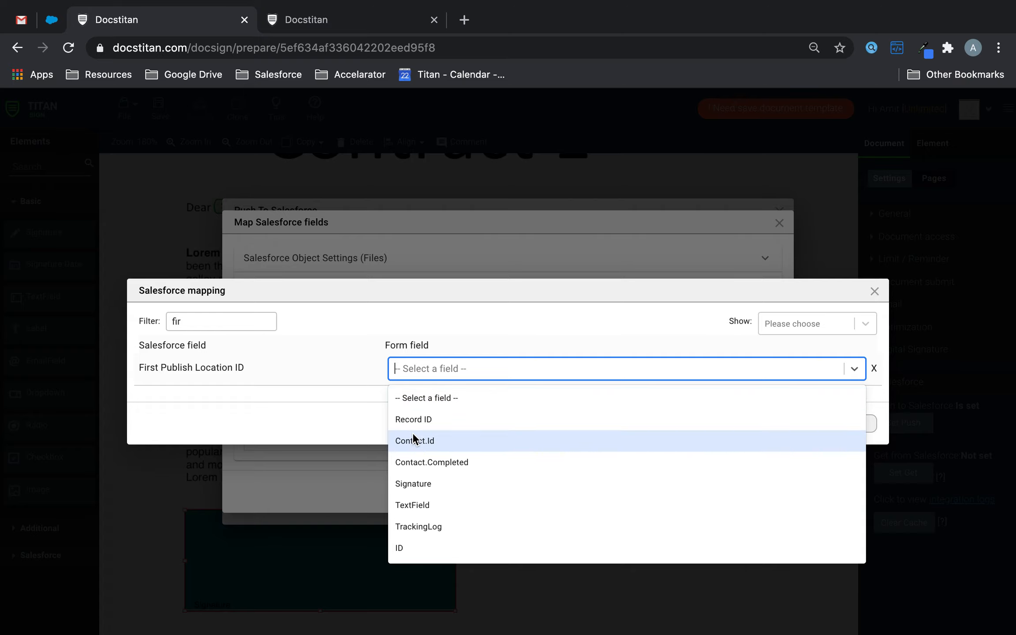
left_click(413, 421)
Map the Files object's Version Data field to Your Document
left_click_drag(197, 323, 102, 319)
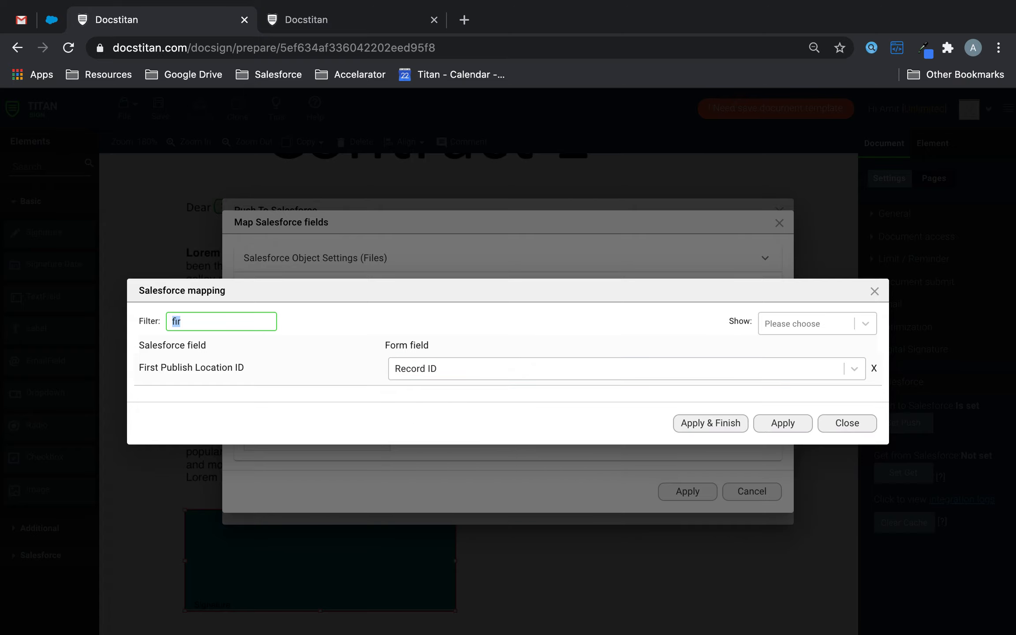
key("BackSpace")
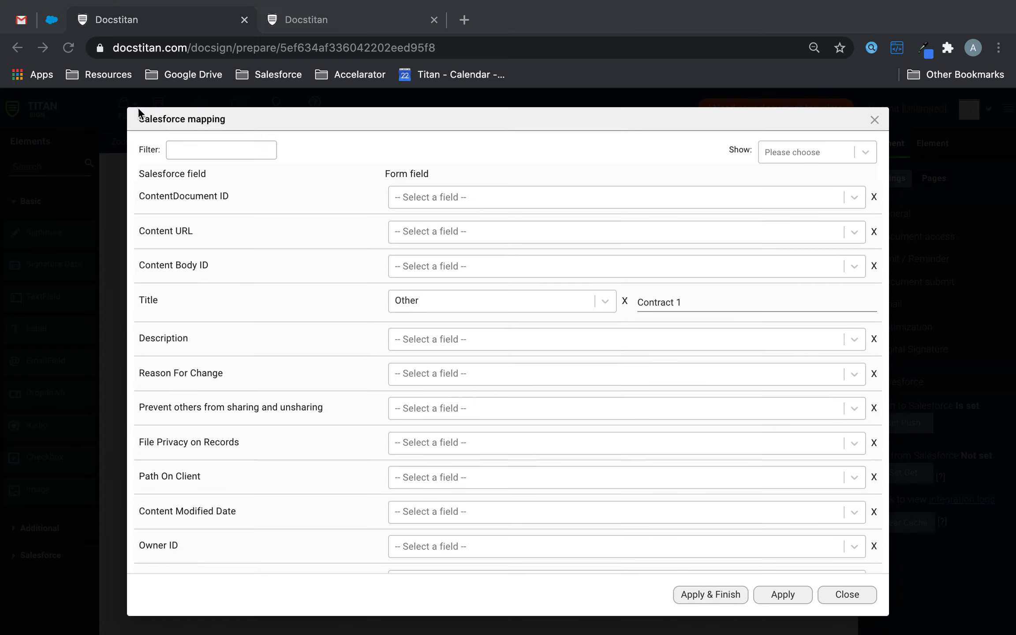
left_click(186, 149)
type("ver")
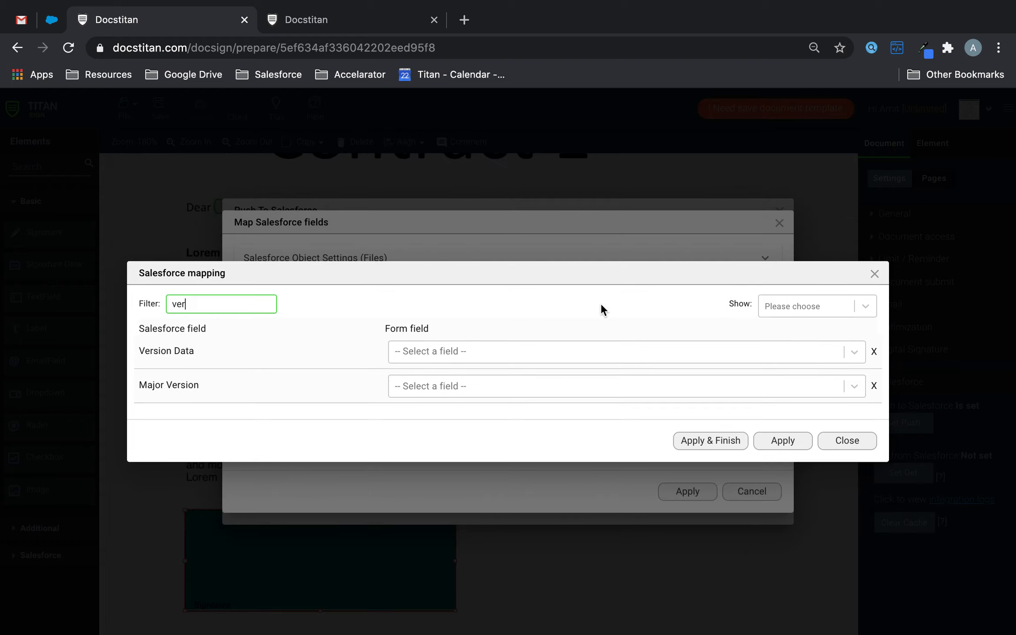
left_click(499, 351)
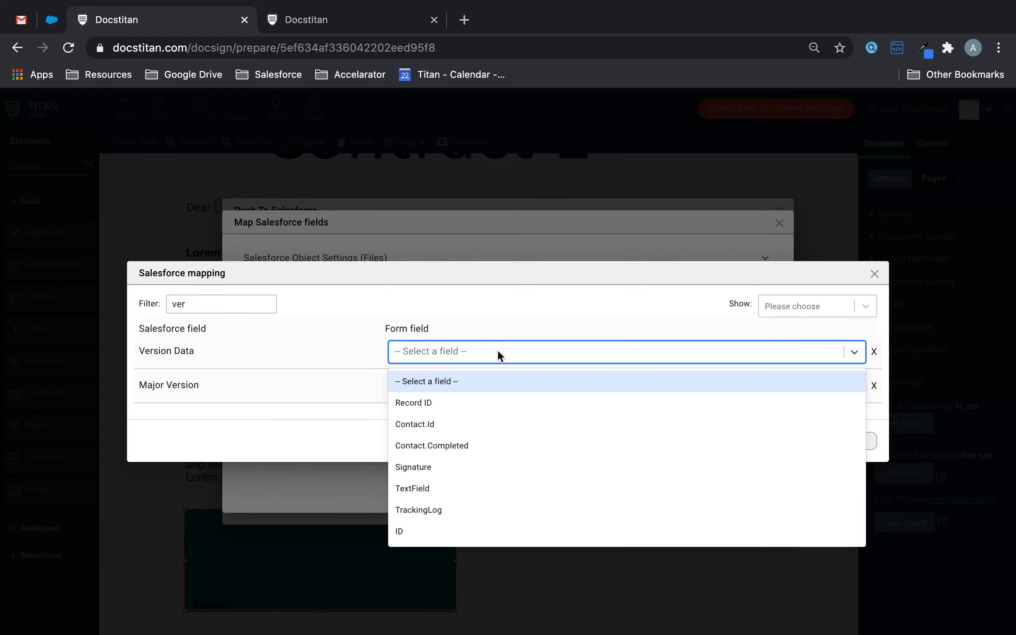
scroll(477, 443, "down", 5)
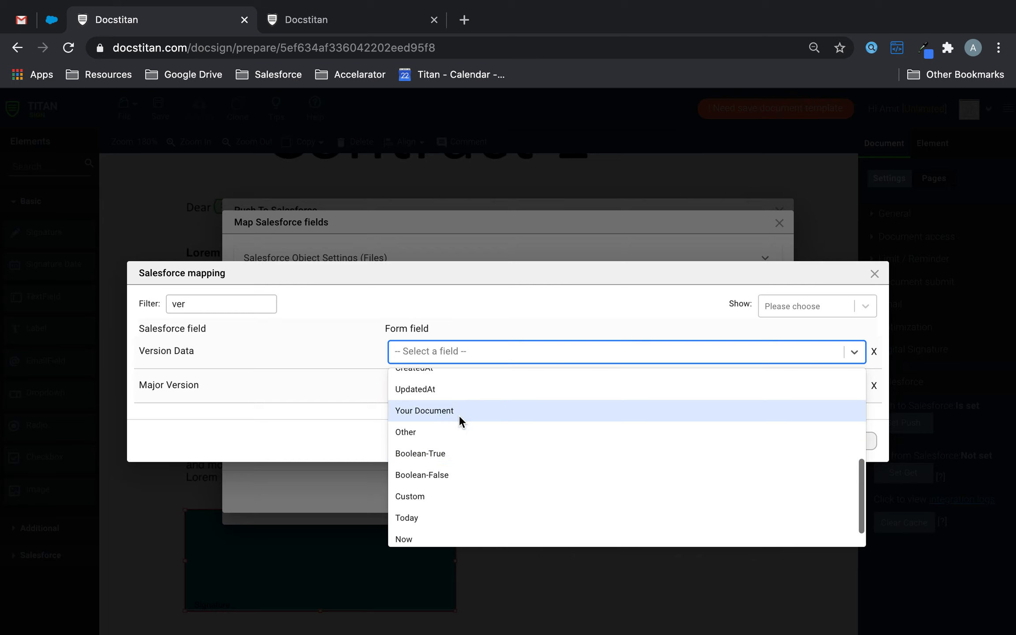
left_click(459, 415)
Apply the Salesforce push mappings and save the Contract 1 document template
left_click(727, 441)
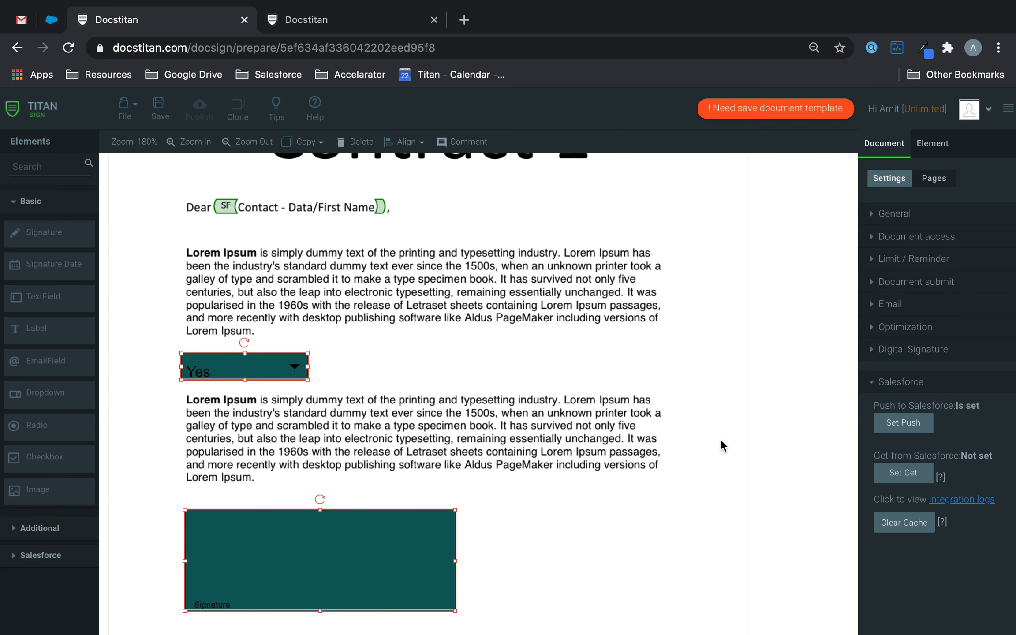
left_click(159, 106)
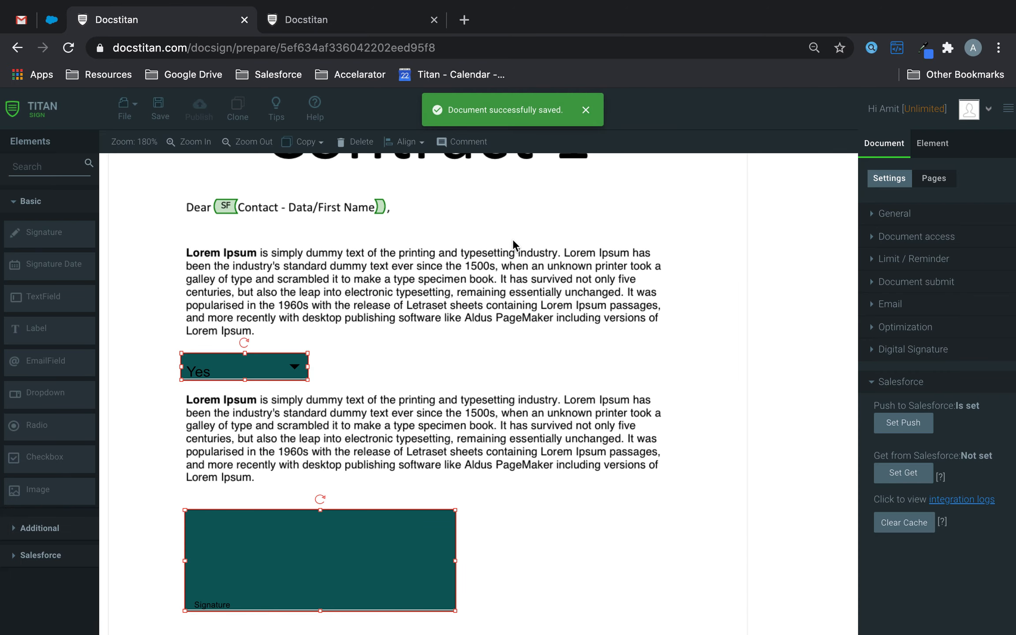
scroll(513, 239, "up", 3)
scroll(513, 239, "up", 5)
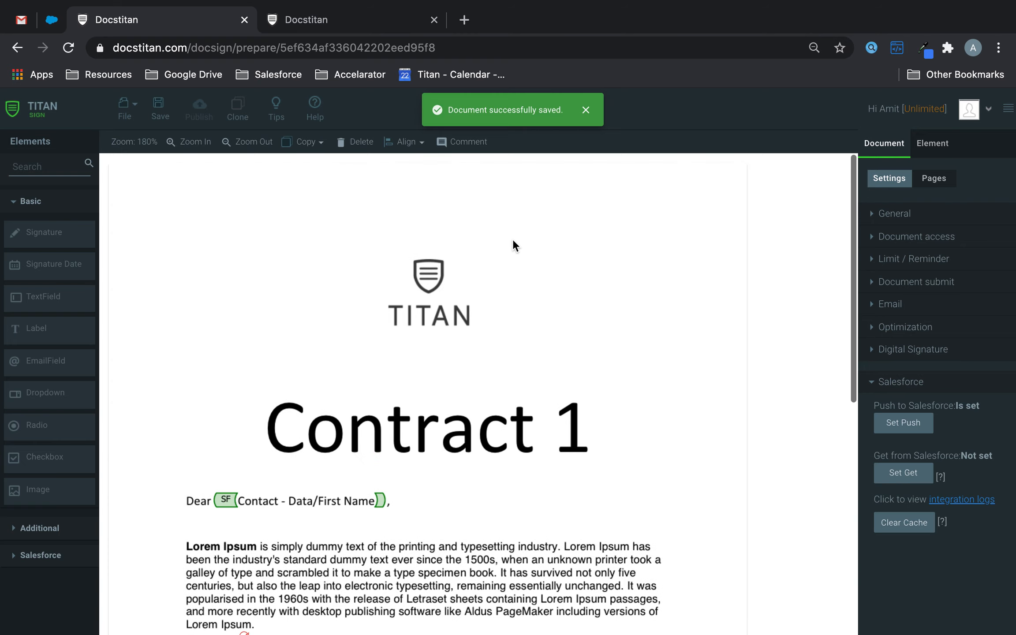
Switch to the Titan Forms form and place a Full Name element below the heading
left_click(359, 11)
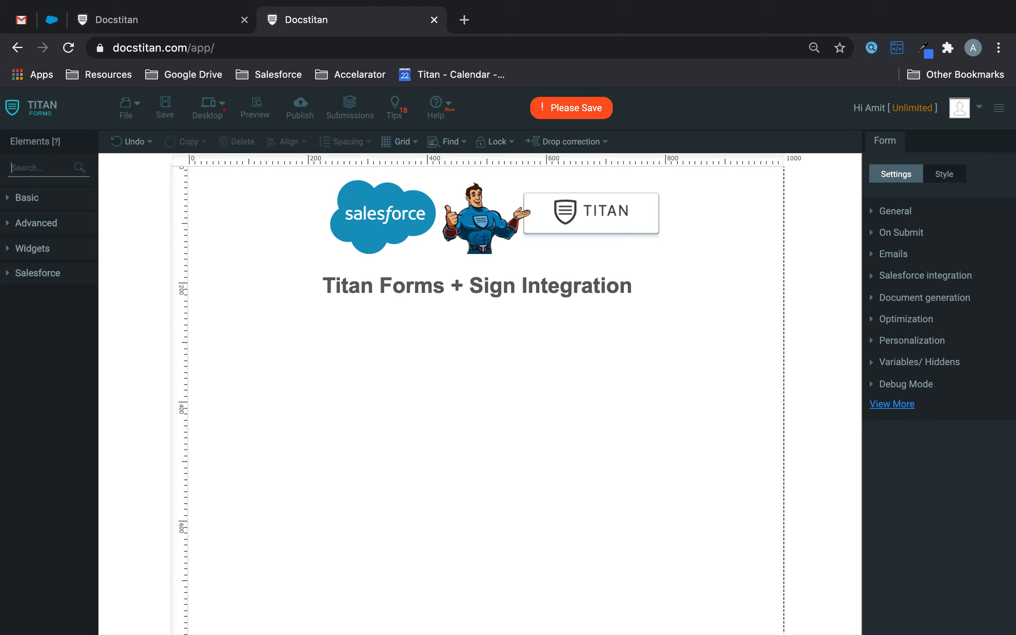
type("but")
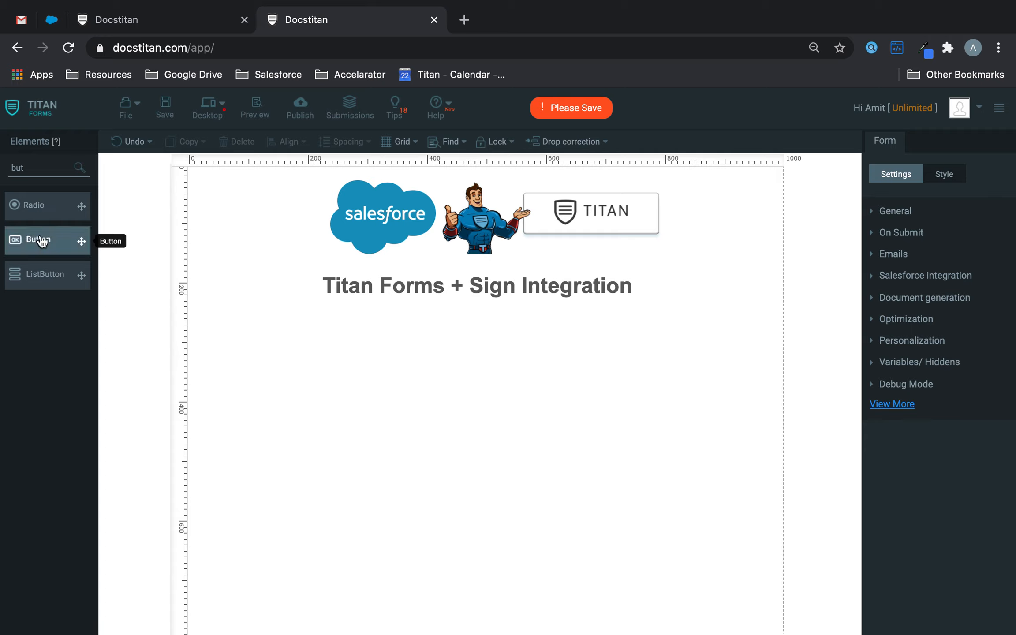
key("BackSpace")
key("BackSpace")
key("BackSpace")
type("ful")
left_click_drag(29, 204, 360, 343)
Place an Email element directly below the Full Name fields
key("BackSpace")
key("BackSpace")
key("BackSpace")
key("BackSpace")
type("email")
left_click_drag(67, 215, 371, 379)
Add a button beside the Email field with the button type submit and save the form
double_click(47, 166)
type("but")
left_click_drag(62, 241, 536, 393)
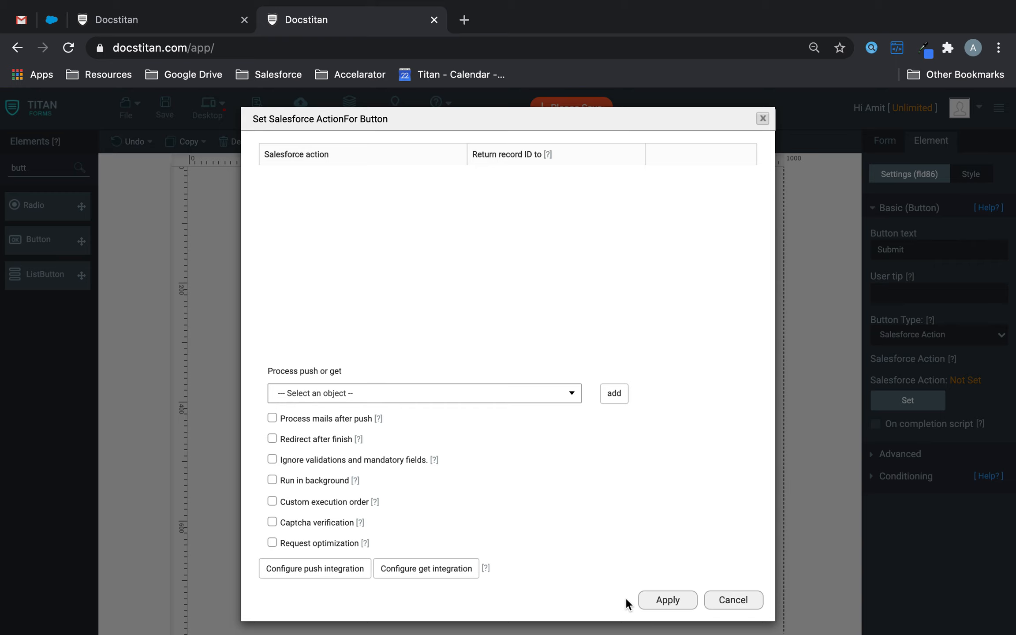
left_click(661, 599)
left_click(906, 336)
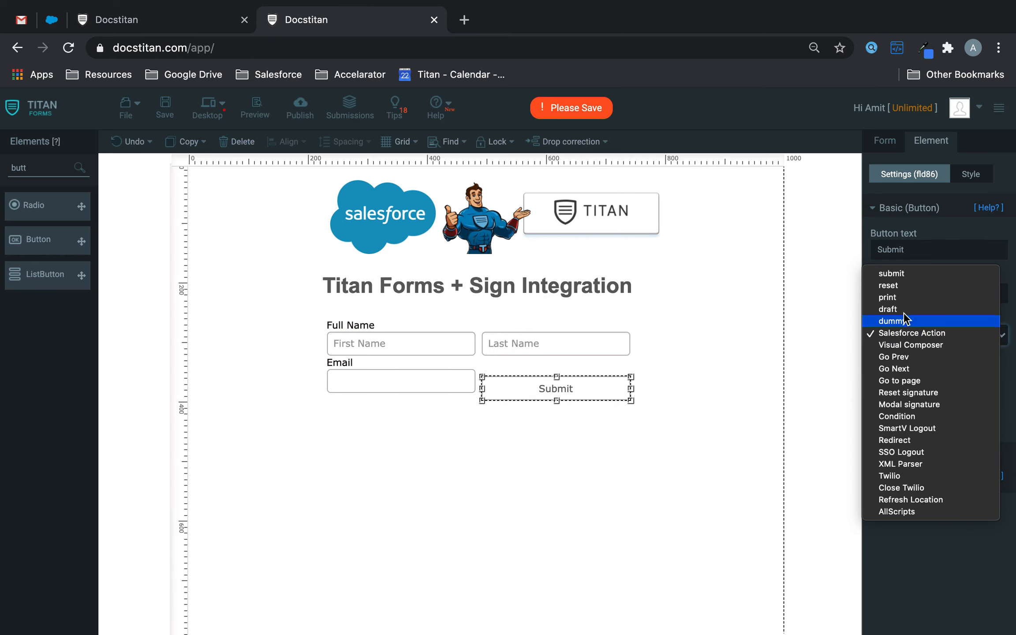
left_click(898, 273)
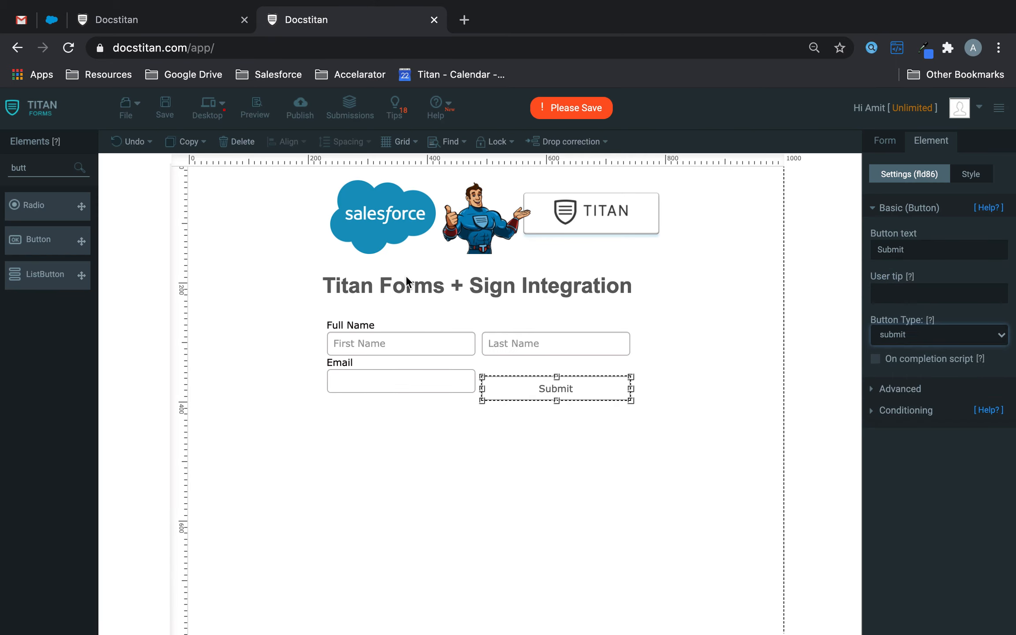
left_click(164, 106)
Add a Hidden element beside the Salesforce logo at the top of the form and name it "Record ID"
left_click_drag(44, 168, 2, 165)
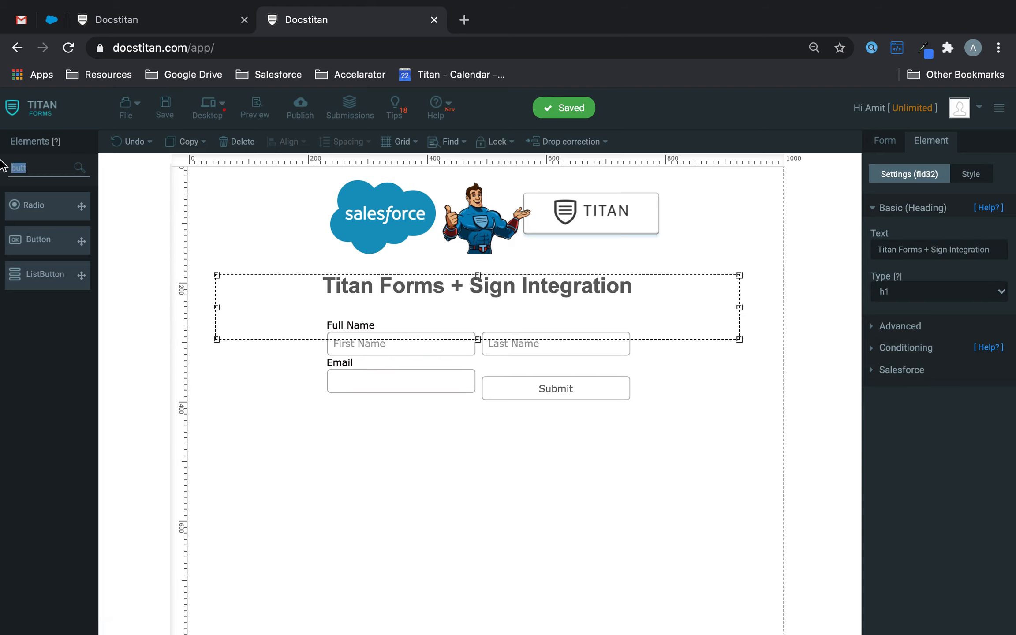
type("hidd")
left_click_drag(81, 205, 241, 196)
double_click(947, 250)
type("Record I")
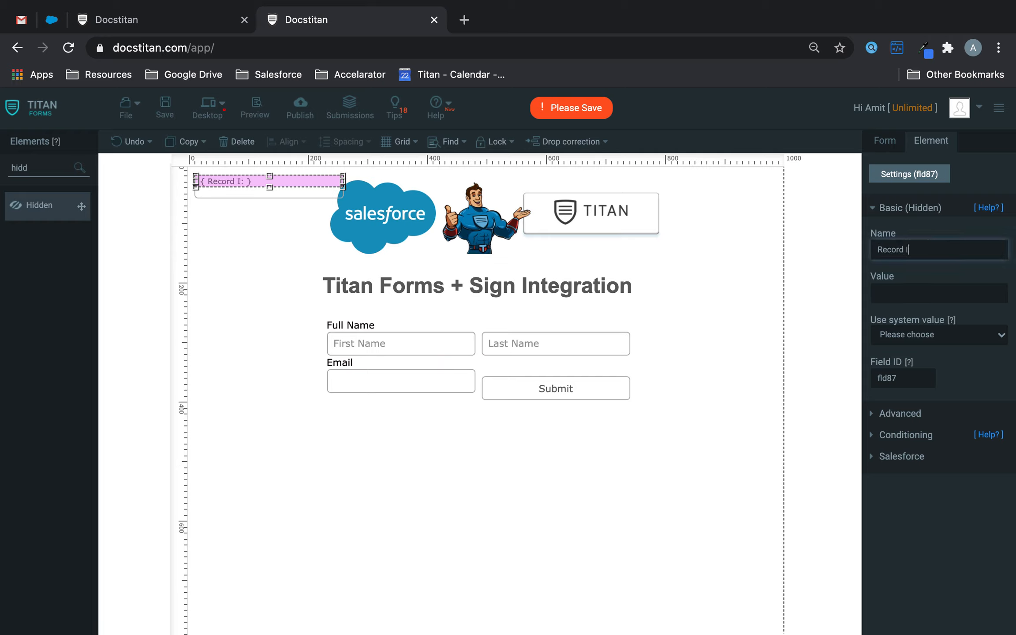
Delete the existing Contact object from the form's Get From Salesforce configuration
left_click(887, 149)
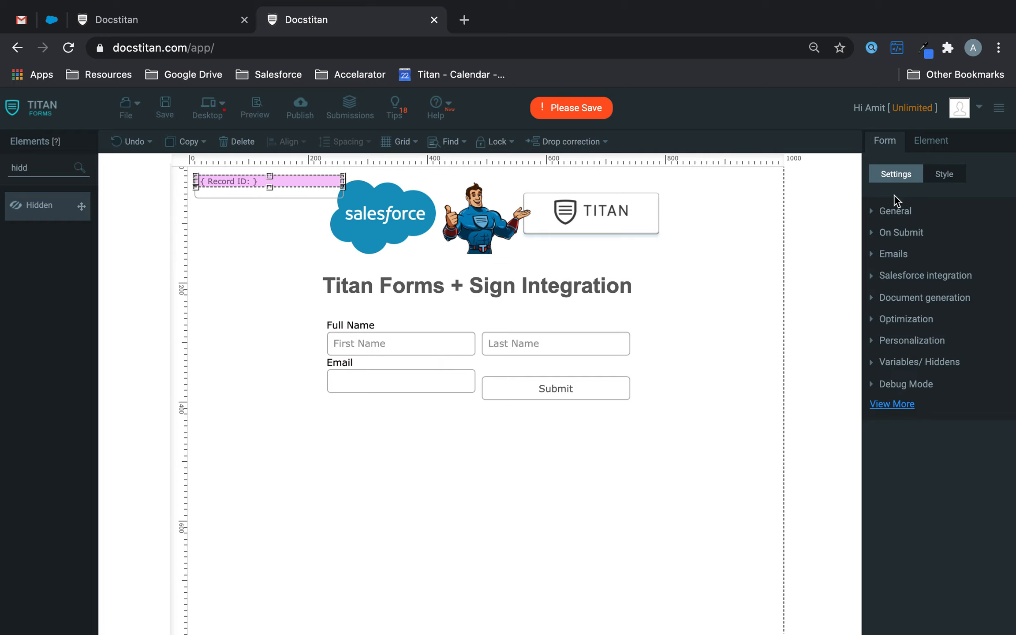
left_click(920, 276)
left_click(907, 388)
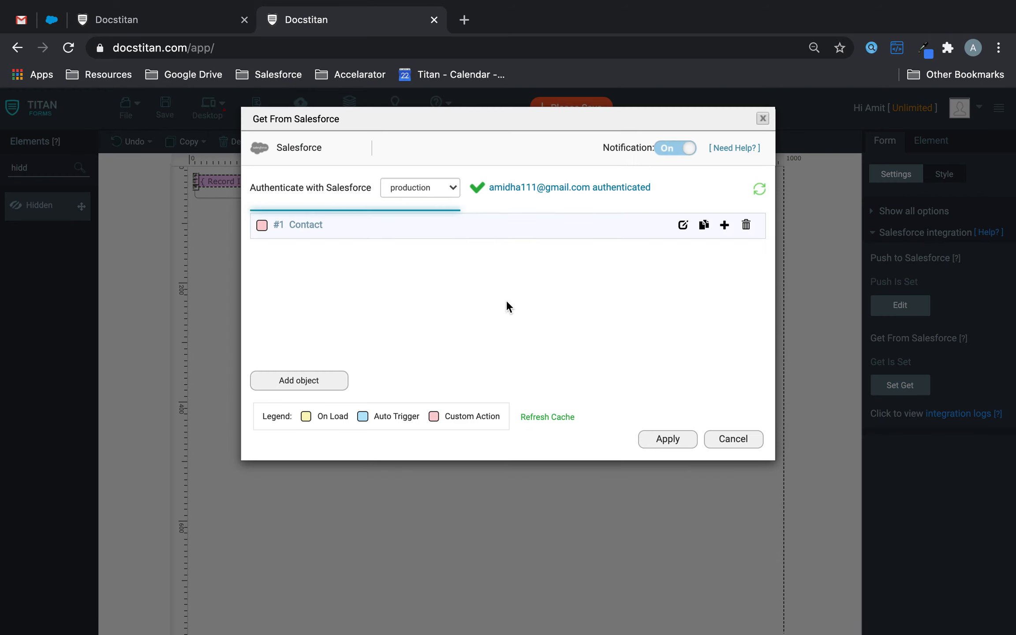
left_click(746, 227)
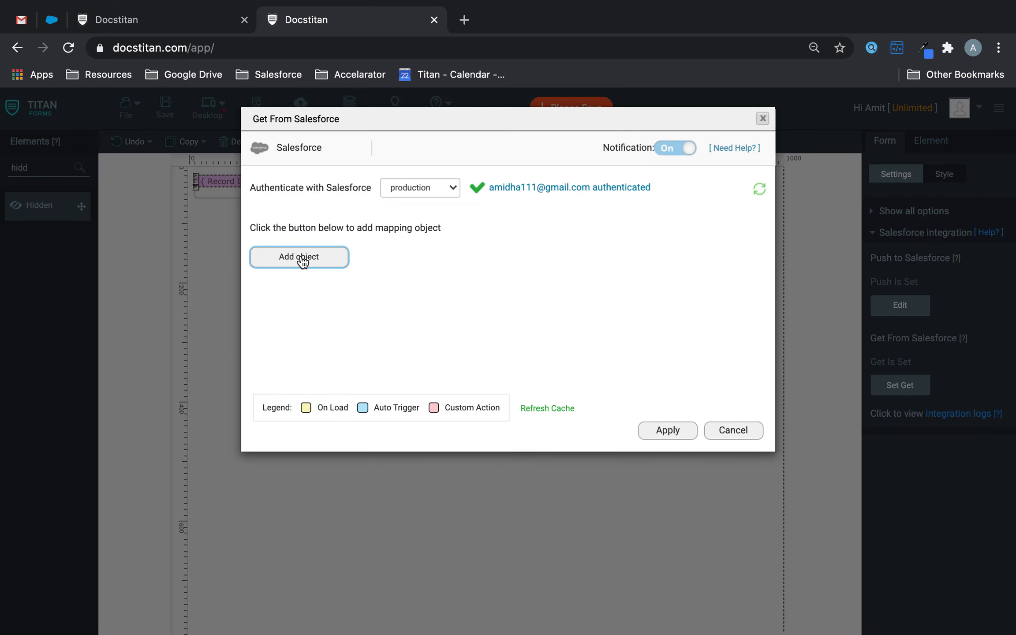
Add a new mapping object to Get From Salesforce using the Contact object
left_click(363, 257)
left_click(375, 196)
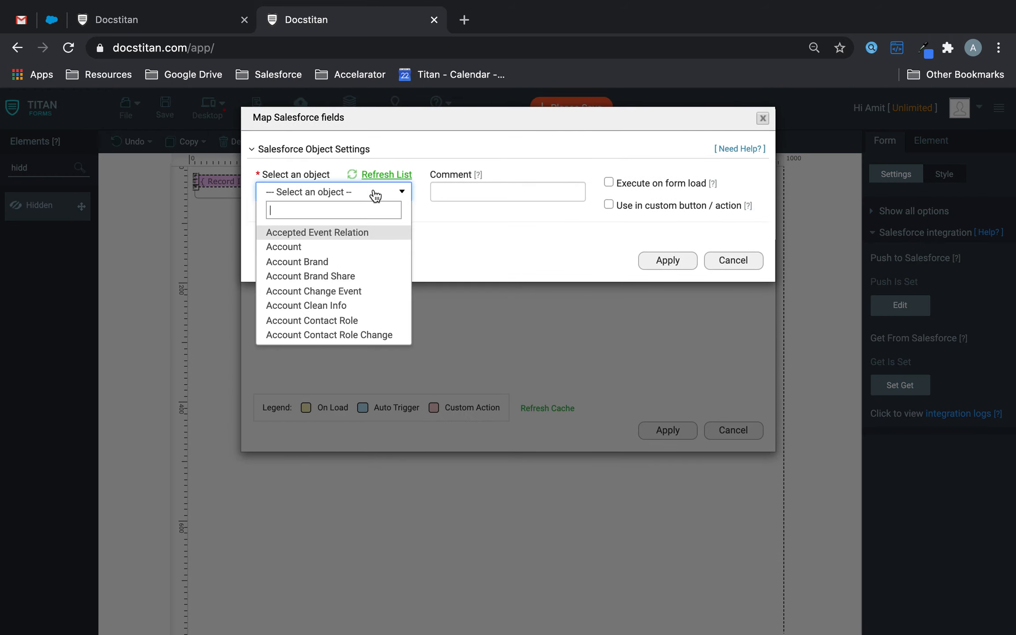
type("cont")
left_click(284, 319)
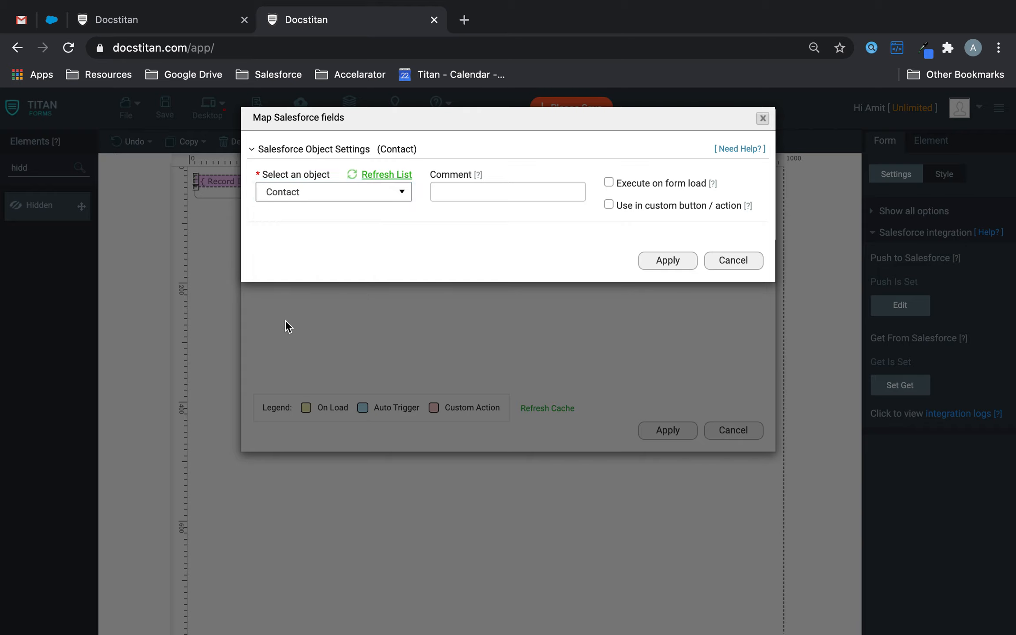
Set the Contact object's retrieval condition to Contact ID Equals the Record ID form field
left_click(294, 233)
left_click(314, 318)
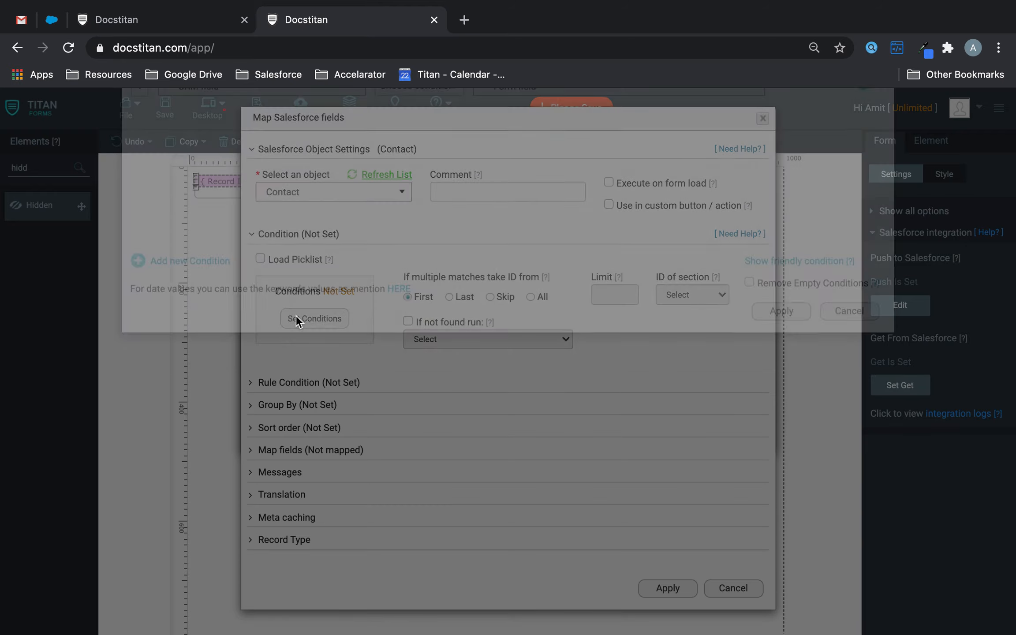
left_click(316, 152)
left_click(215, 258)
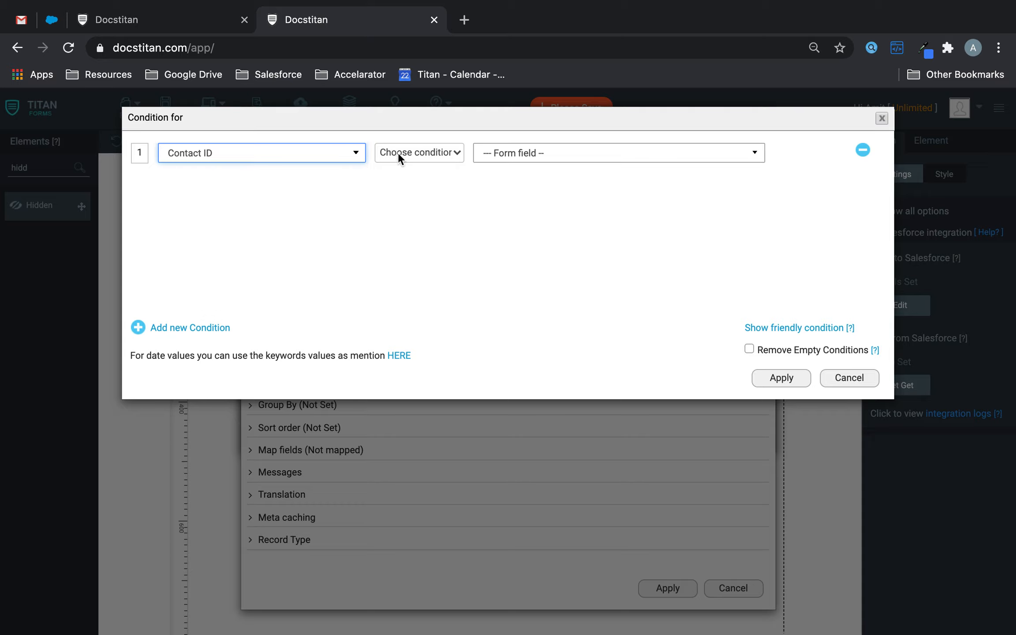
left_click(397, 153)
left_click(573, 150)
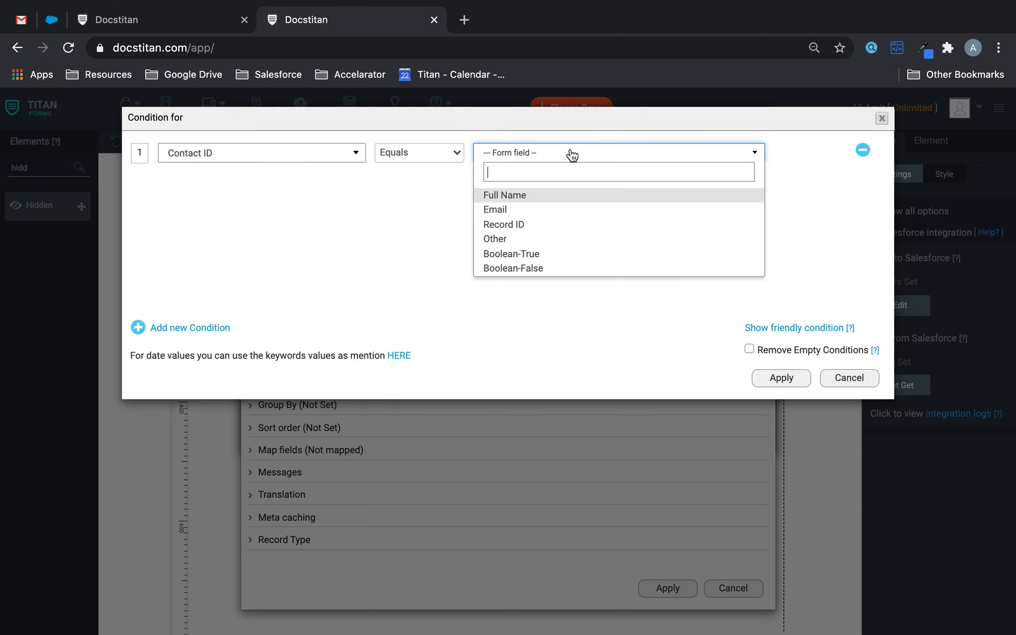
left_click(516, 225)
left_click(780, 380)
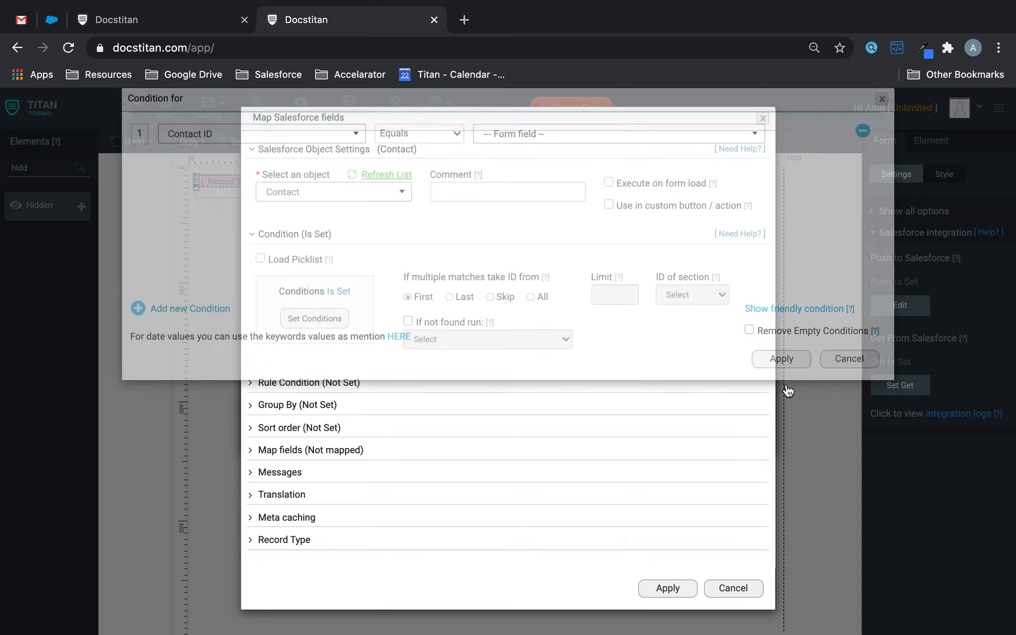
Map the Full Name element's first and last name parts to the Contact's First Name and Last Name fields
left_click(399, 450)
left_click(317, 513)
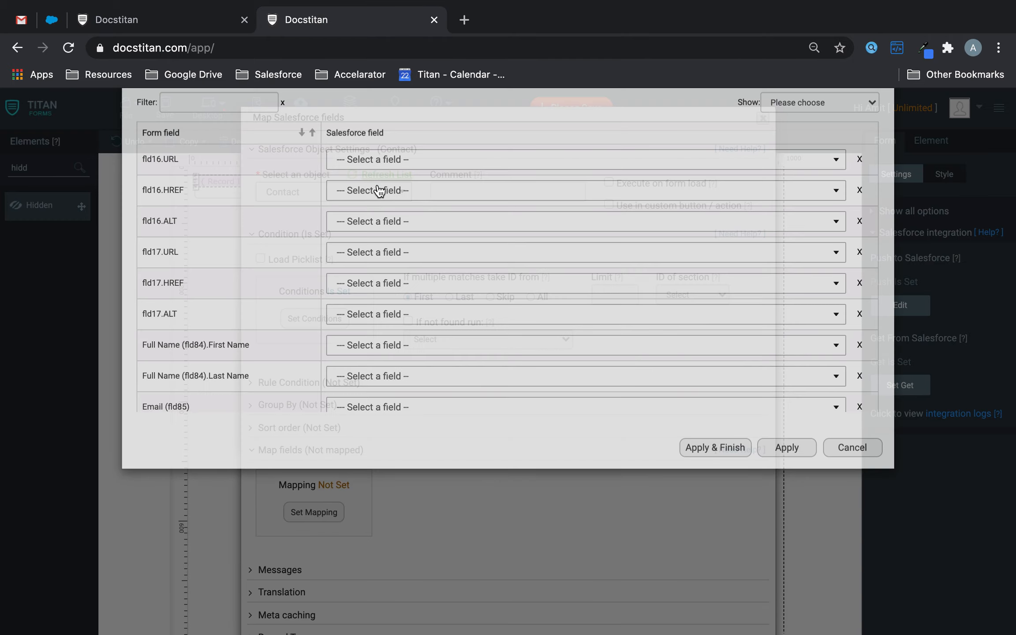
left_click(397, 401)
type("fir")
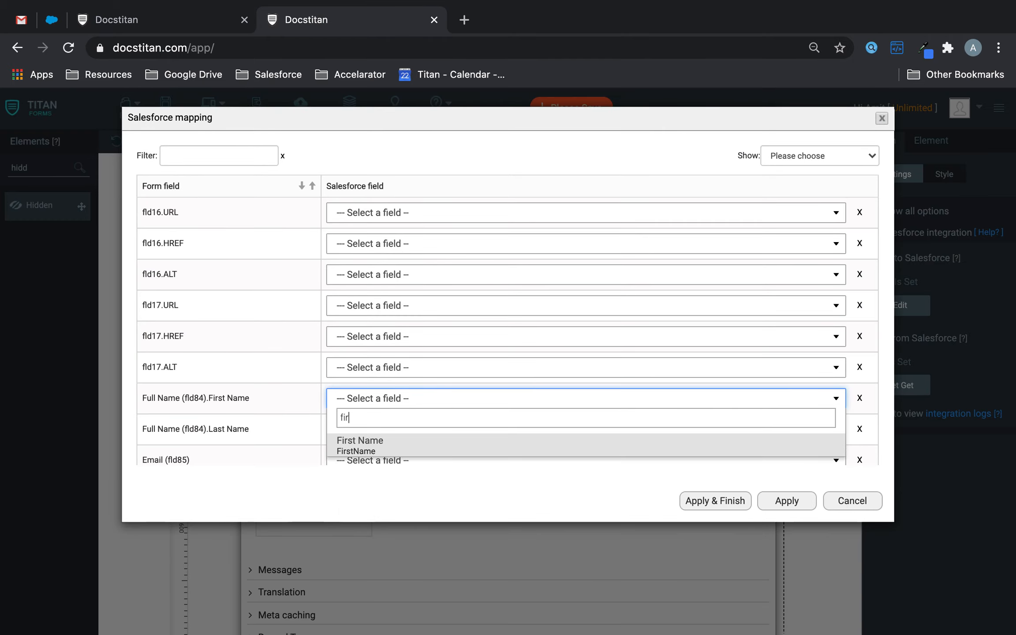
left_click(376, 449)
left_click(393, 427)
type("las")
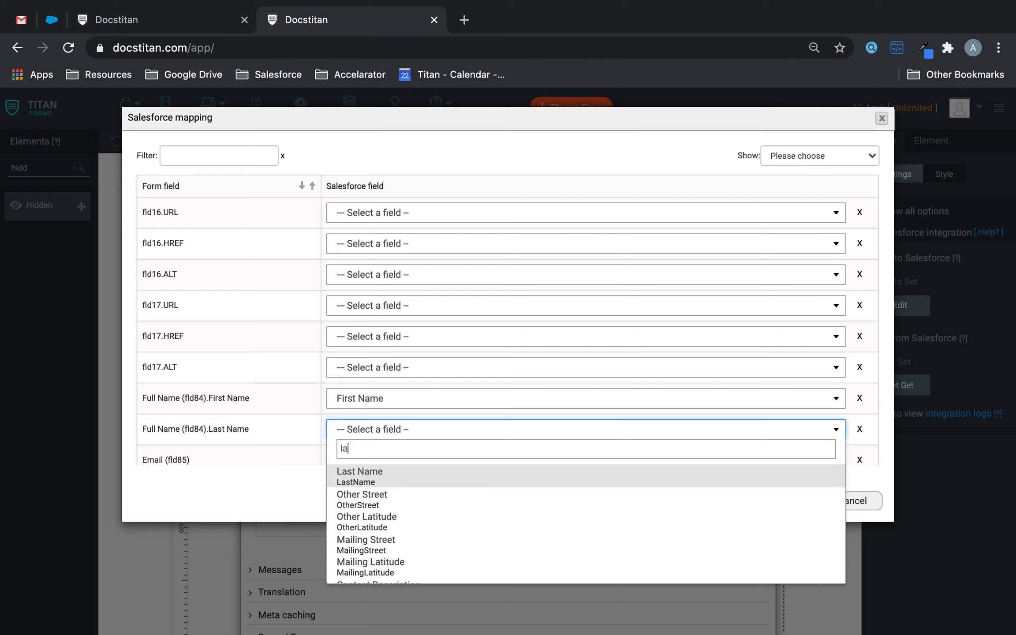
left_click(376, 475)
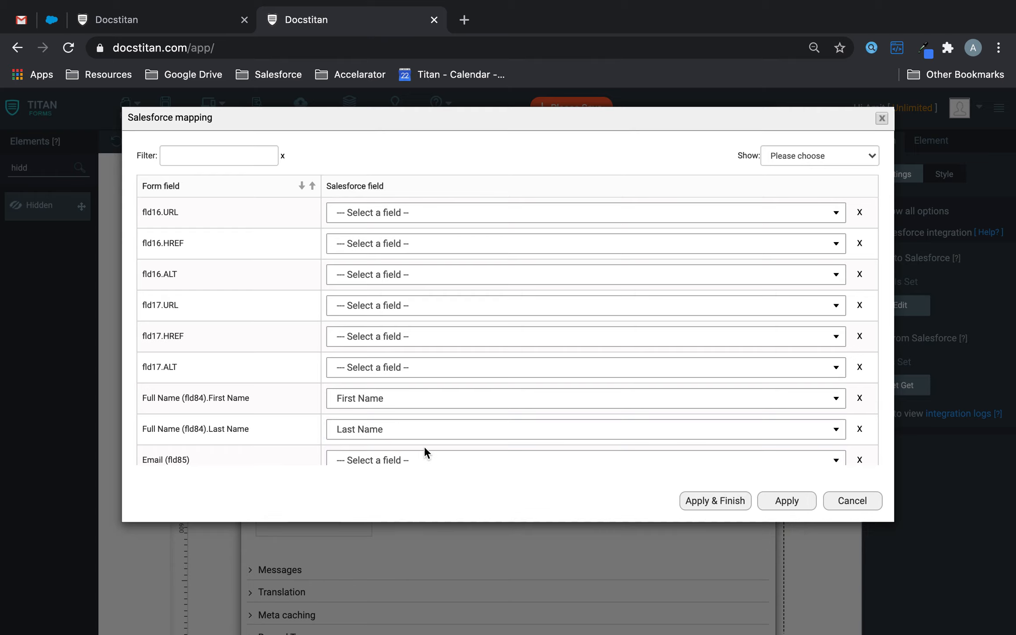
Map the Email form field to the Contact's Email field, apply the mappings and save the form
left_click(397, 460)
type("emai")
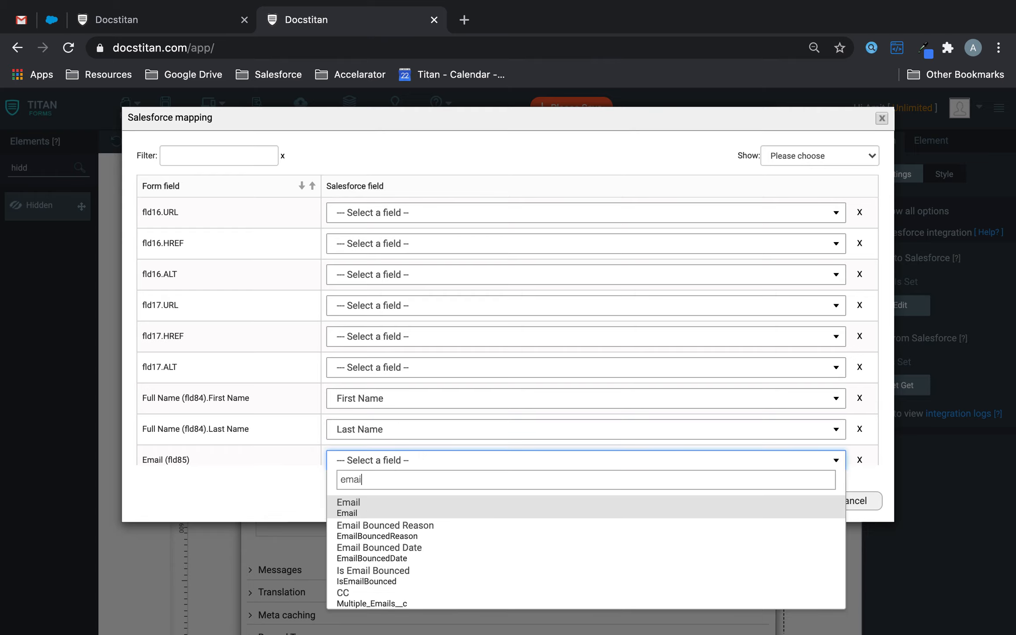
left_click(362, 505)
scroll(710, 435, "down", 1)
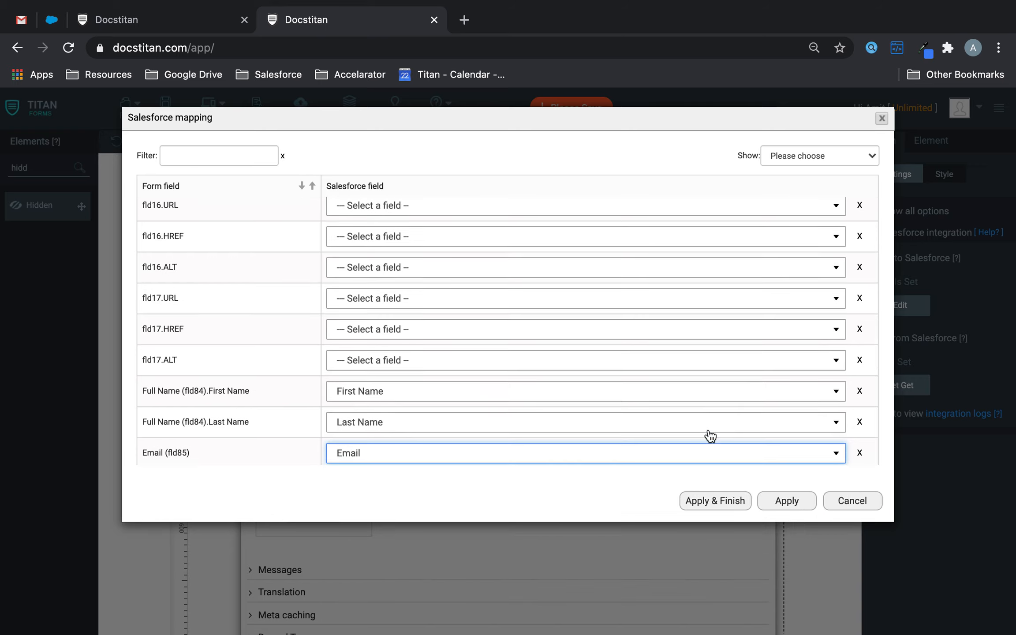
scroll(714, 443, "down", 1)
left_click(705, 502)
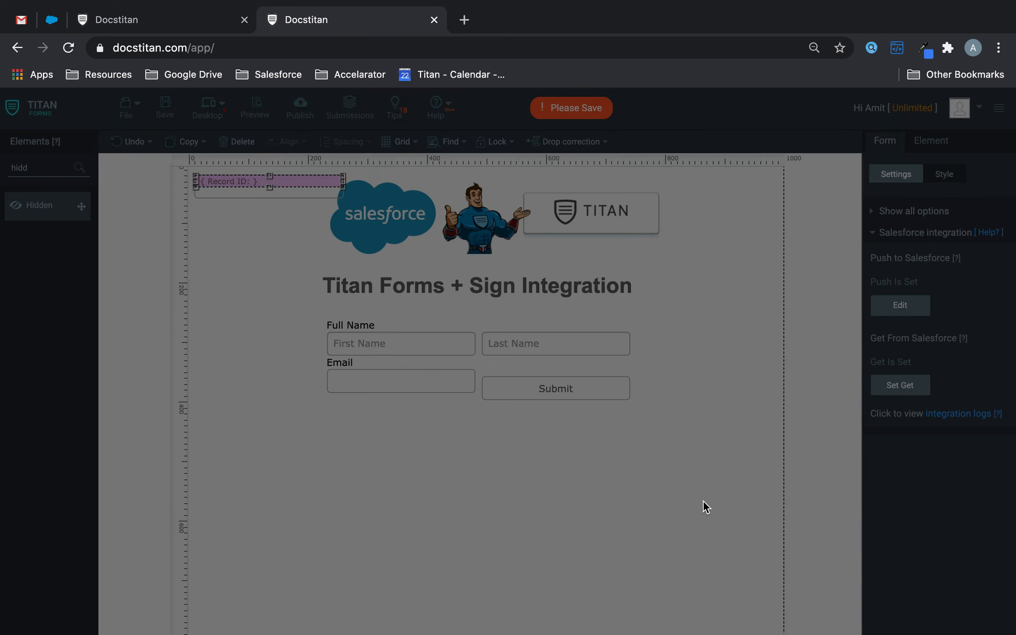
left_click(165, 109)
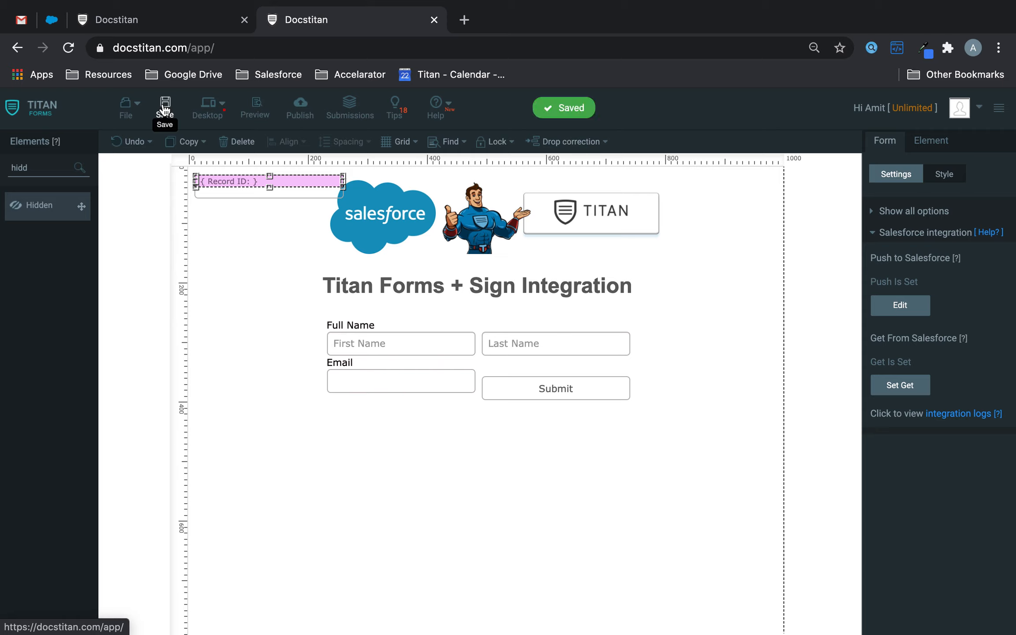
Align the Submit button with the Email field and set its text to "Sign Contract Here"
left_click_drag(593, 391, 598, 386)
left_click(917, 250)
key("super+a")
key("BackSpace")
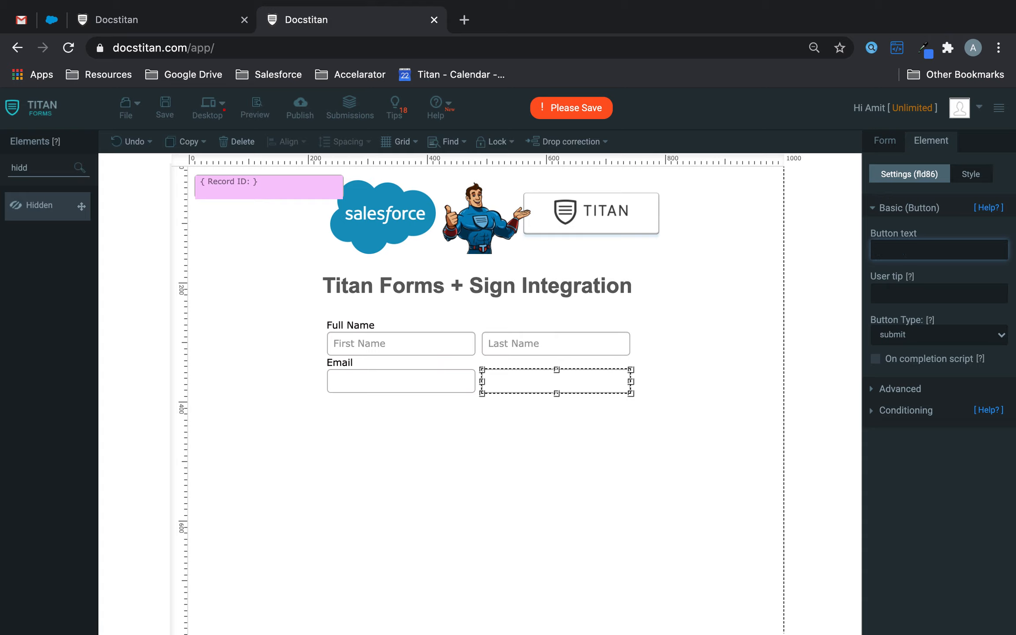
type("Sign Contract Here")
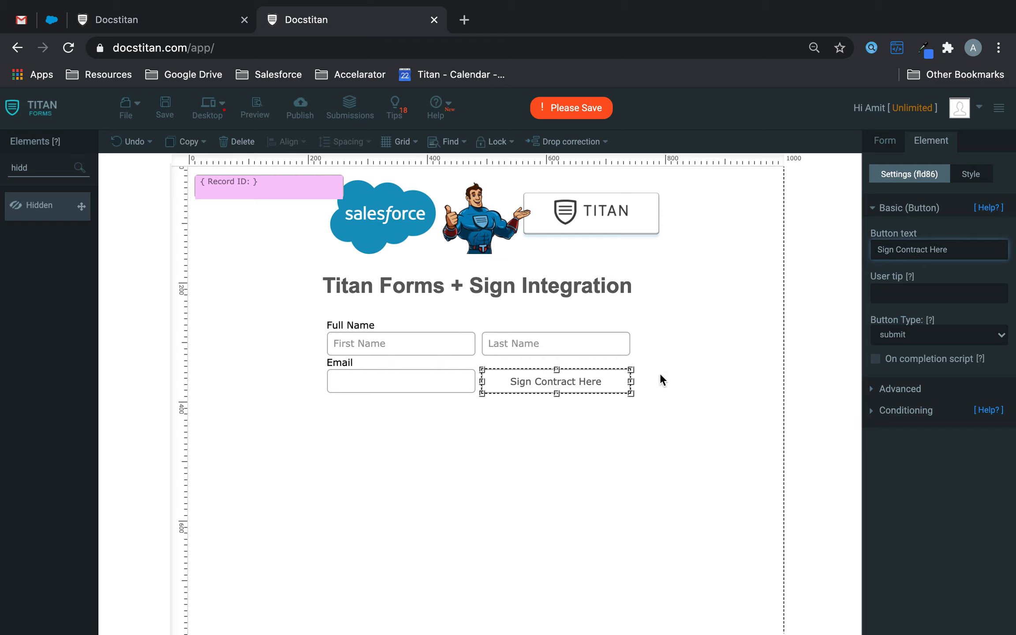
Enable mapping in the form's Titan Sign configuration and set its Record ID to the Record ID field
left_click(683, 423)
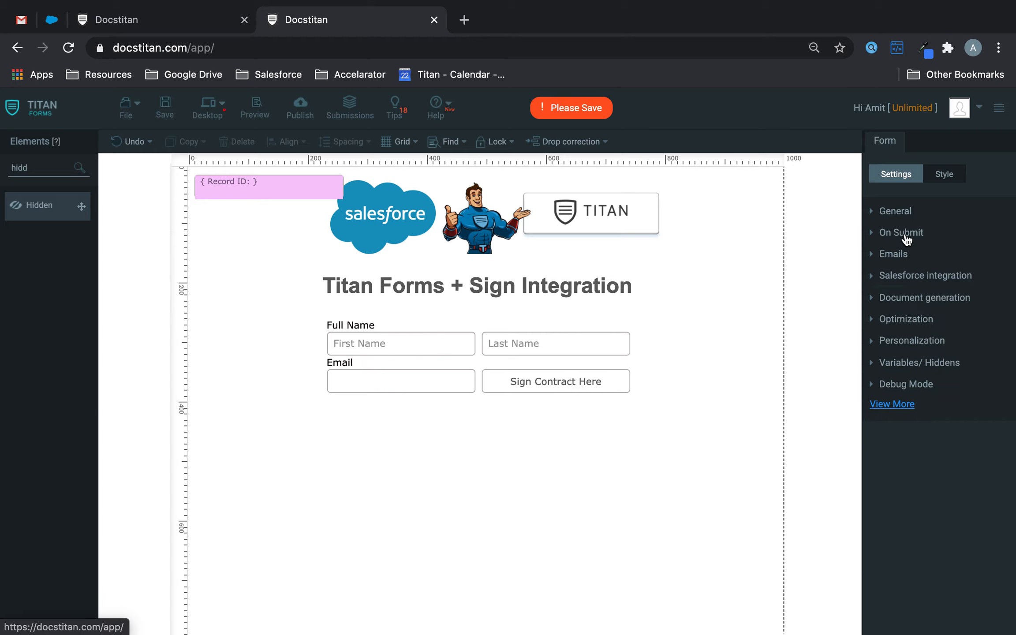
left_click(923, 300)
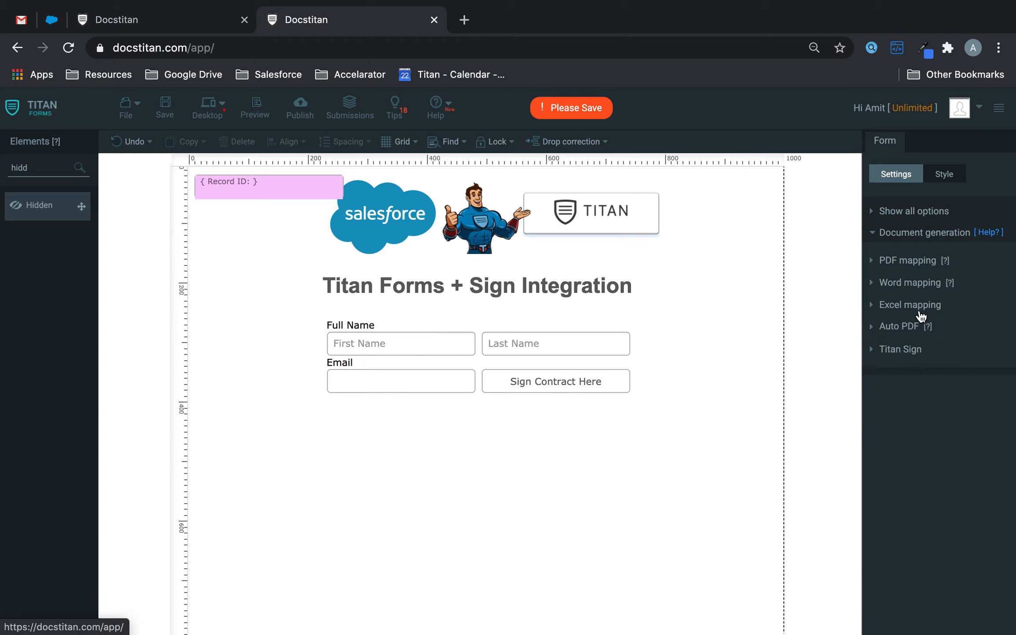
left_click(916, 356)
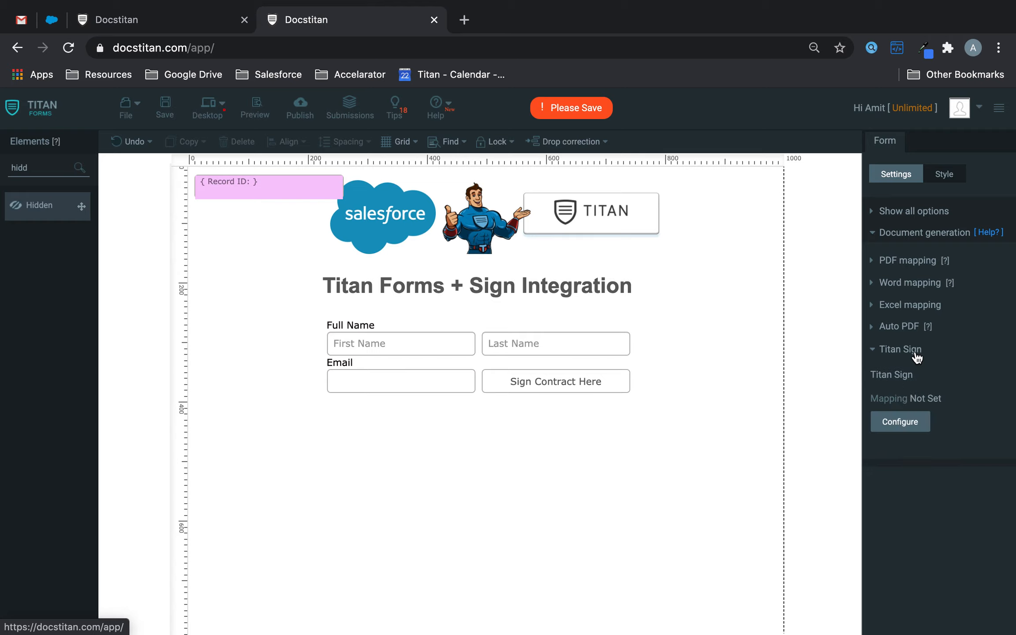
left_click(913, 423)
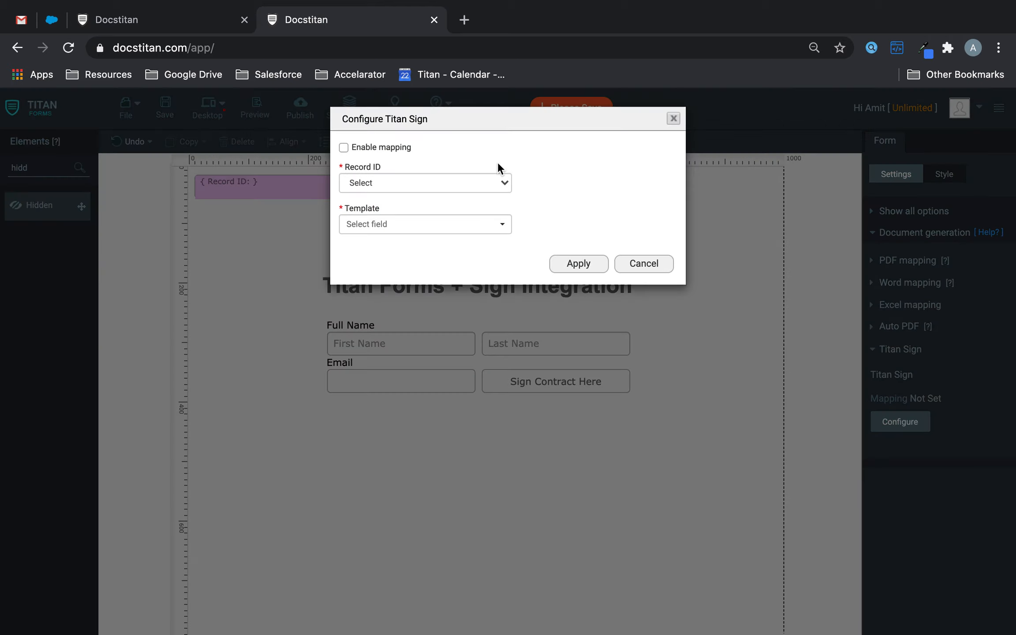
left_click(380, 174)
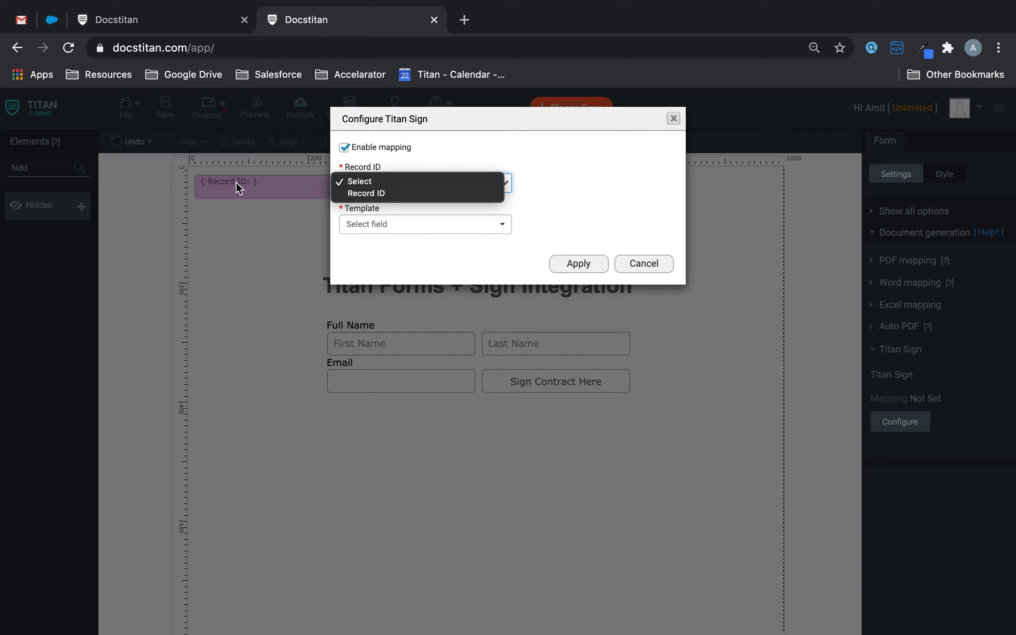
left_click(383, 194)
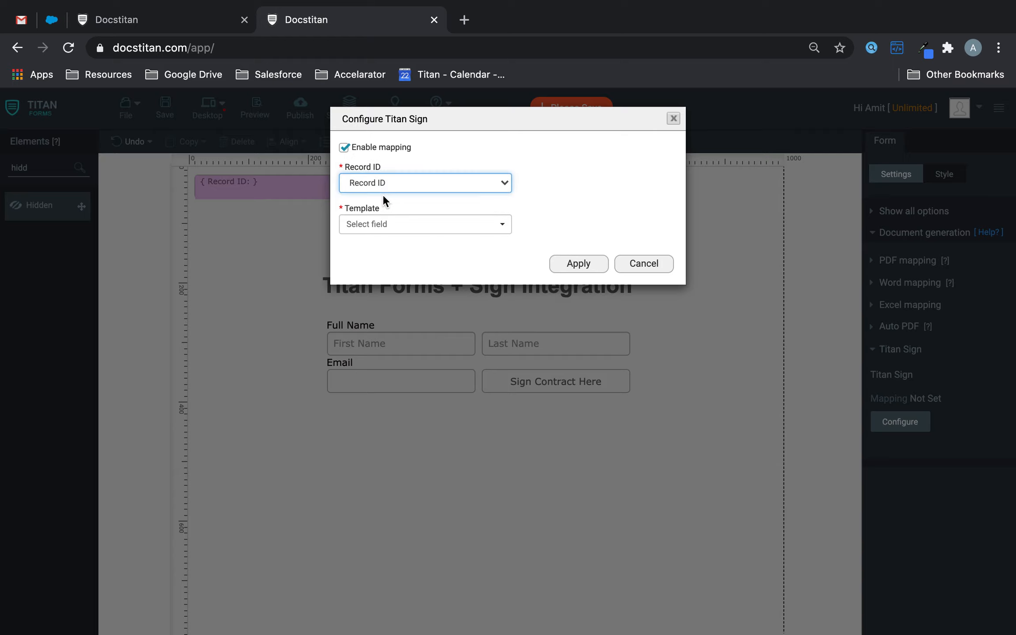
Choose Contract 1.docx as the Titan Sign template, apply the configuration and save the form
left_click(432, 226)
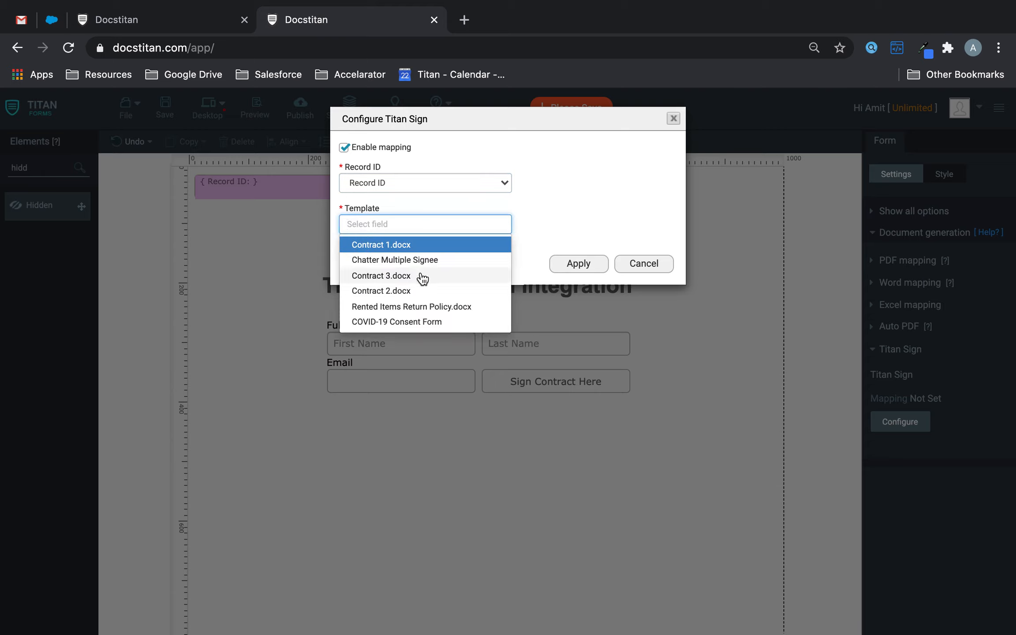
left_click(411, 246)
left_click(555, 263)
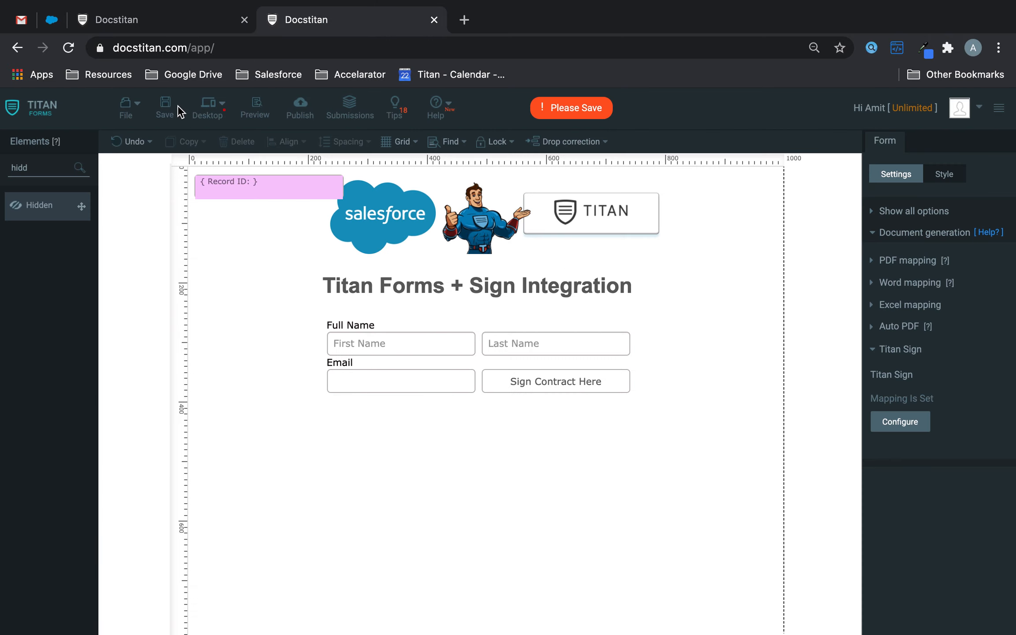
left_click(164, 106)
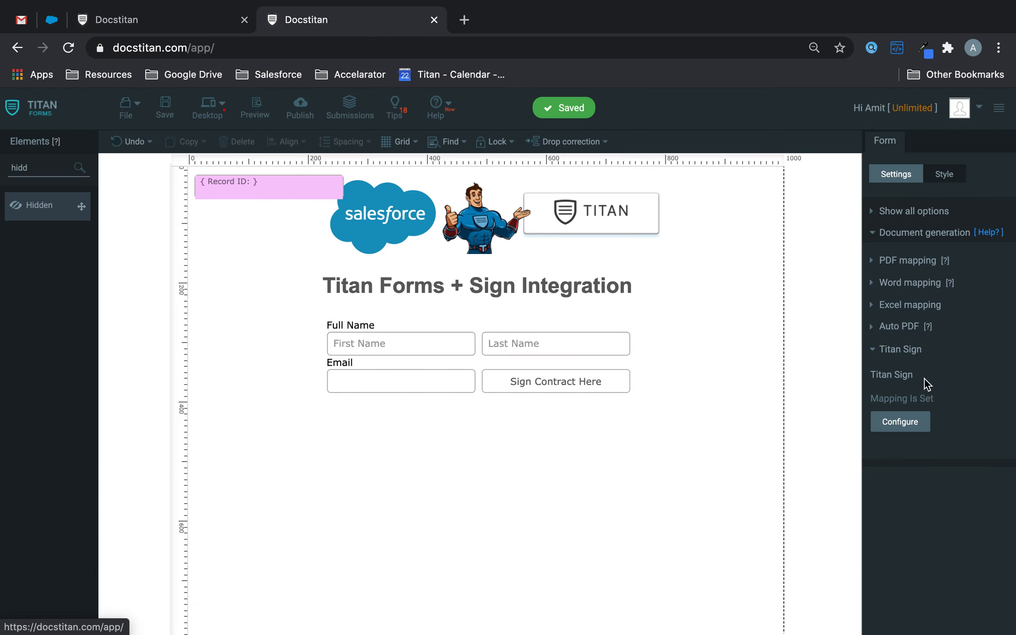
Open the form's Debug Mode settings, select the Record ID hidden field, then save and preview the form
left_click(917, 232)
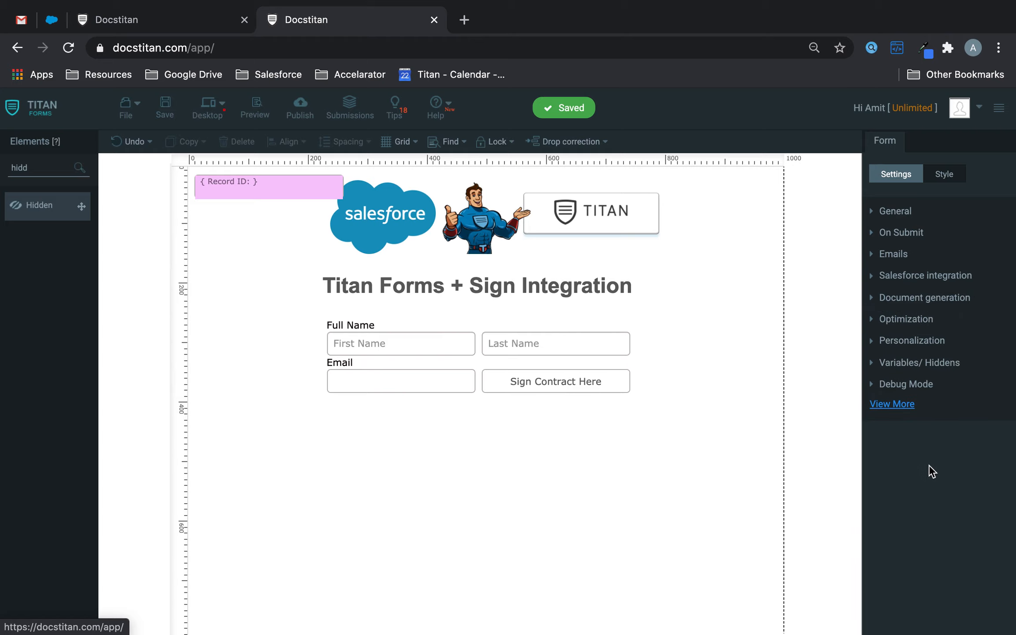
left_click(919, 386)
left_click(255, 183)
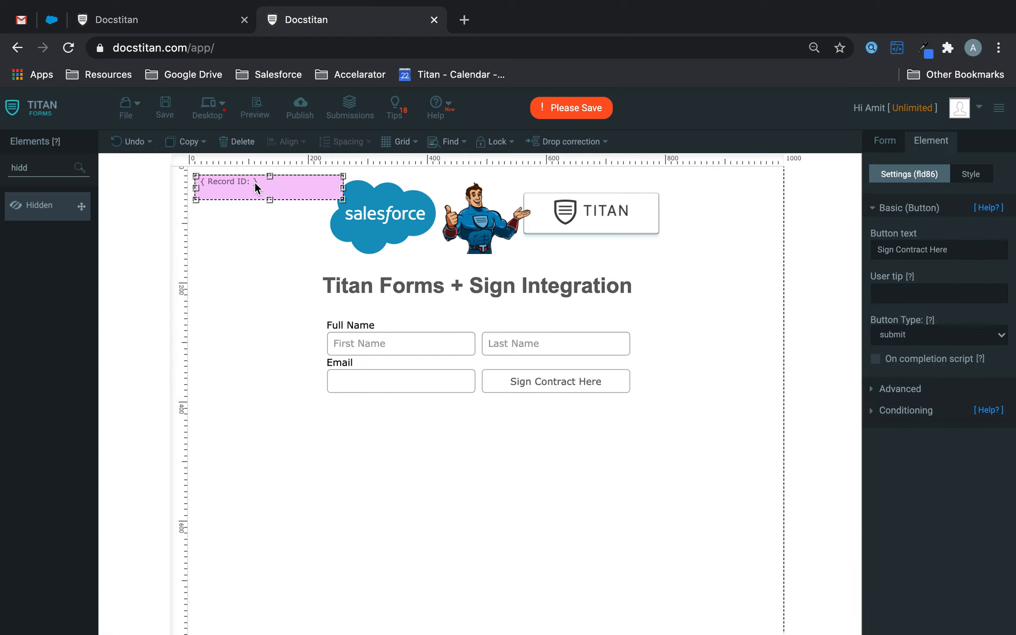
left_click(164, 106)
left_click(258, 106)
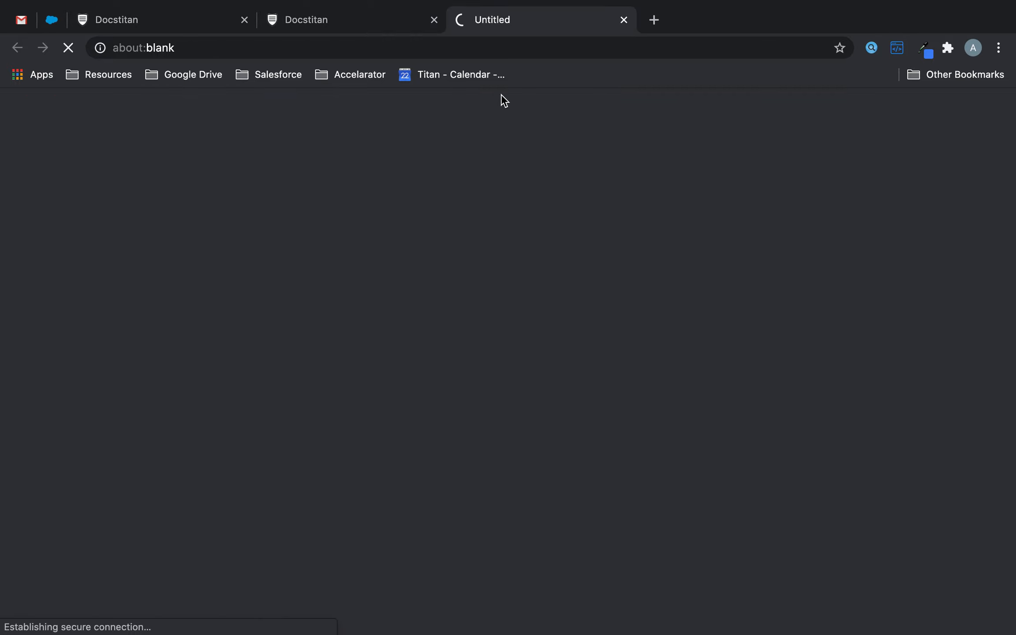
Replace the device parameter at the end of the preview URL with "fld87="
left_click(499, 48)
left_click(539, 49)
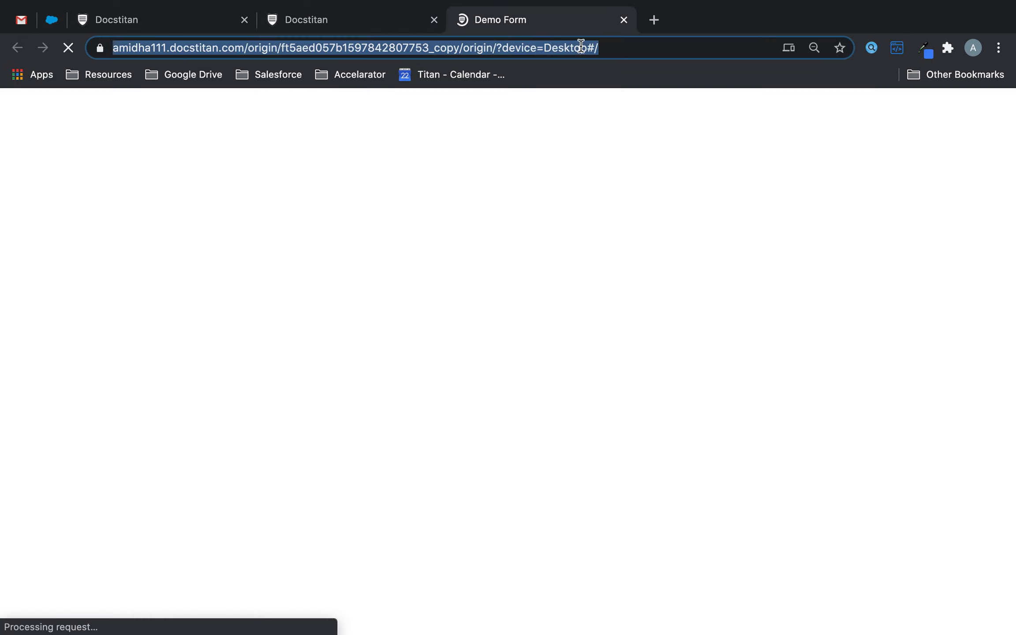
left_click_drag(544, 47, 733, 54)
type("fld8")
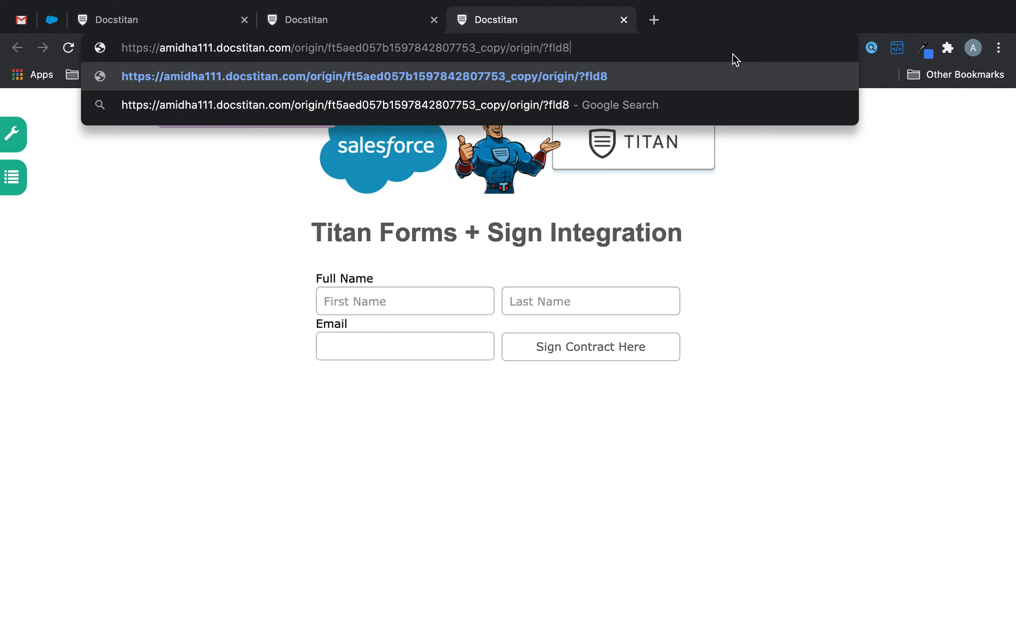
type("7=")
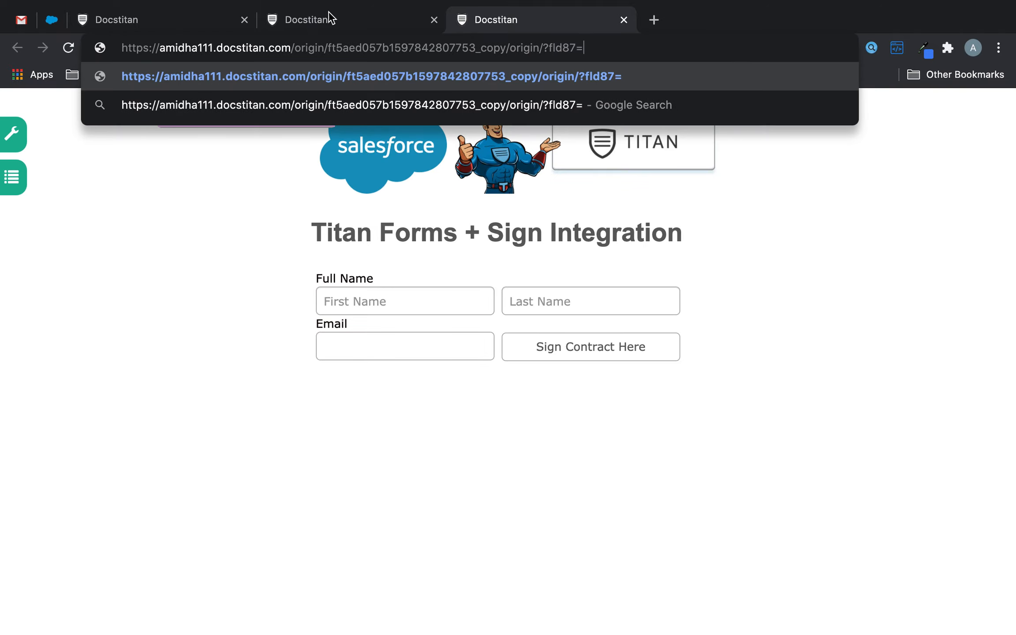
Switch to Salesforce and open the Form Titan app from the full app list
left_click(51, 19)
left_click(260, 418)
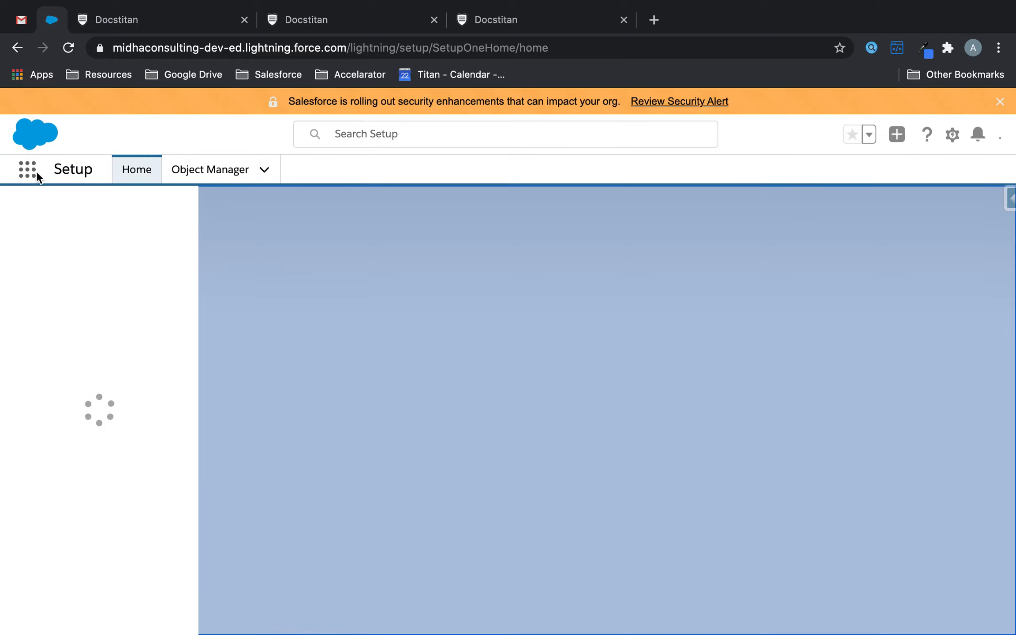
left_click(29, 173)
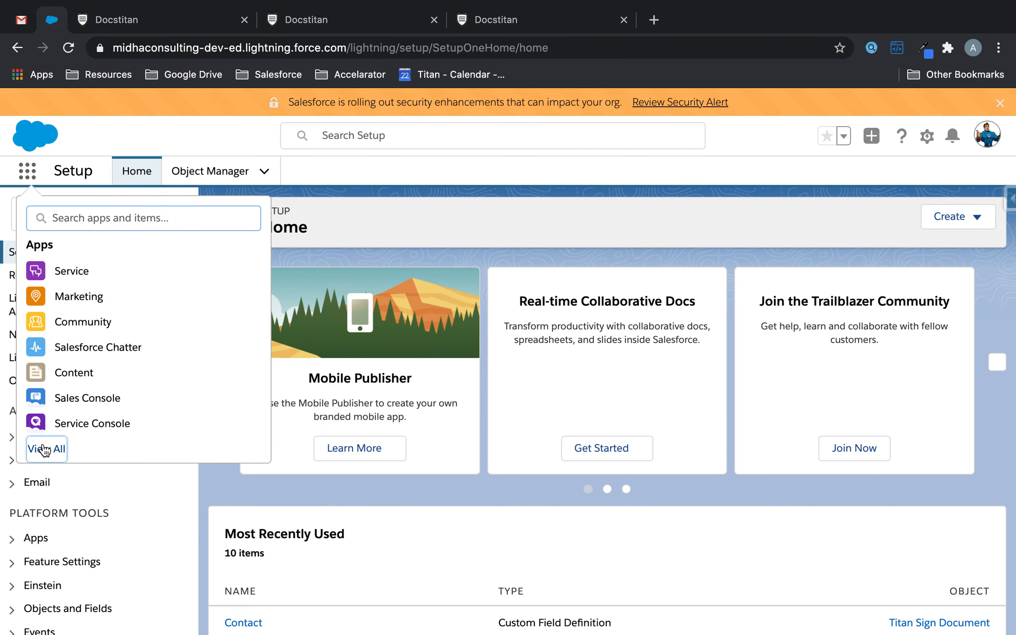
left_click(44, 448)
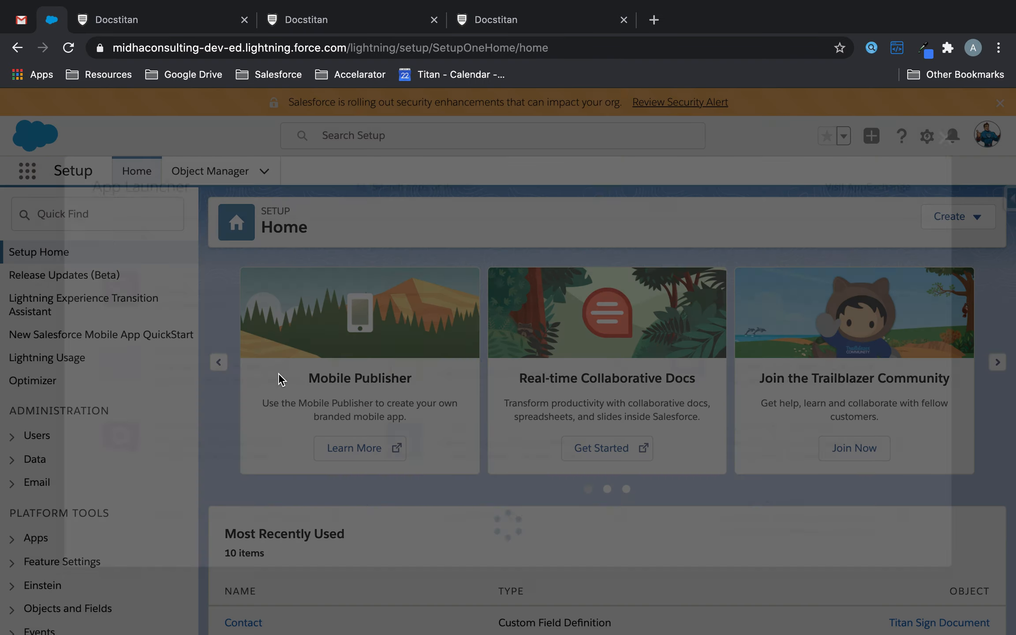
scroll(313, 467, "down", 2)
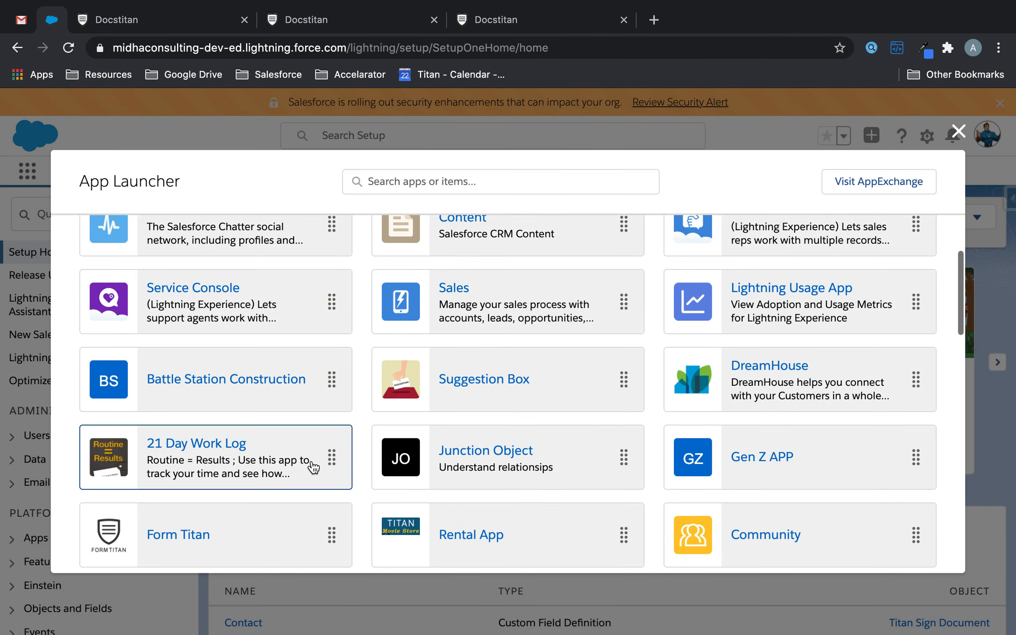
left_click(164, 536)
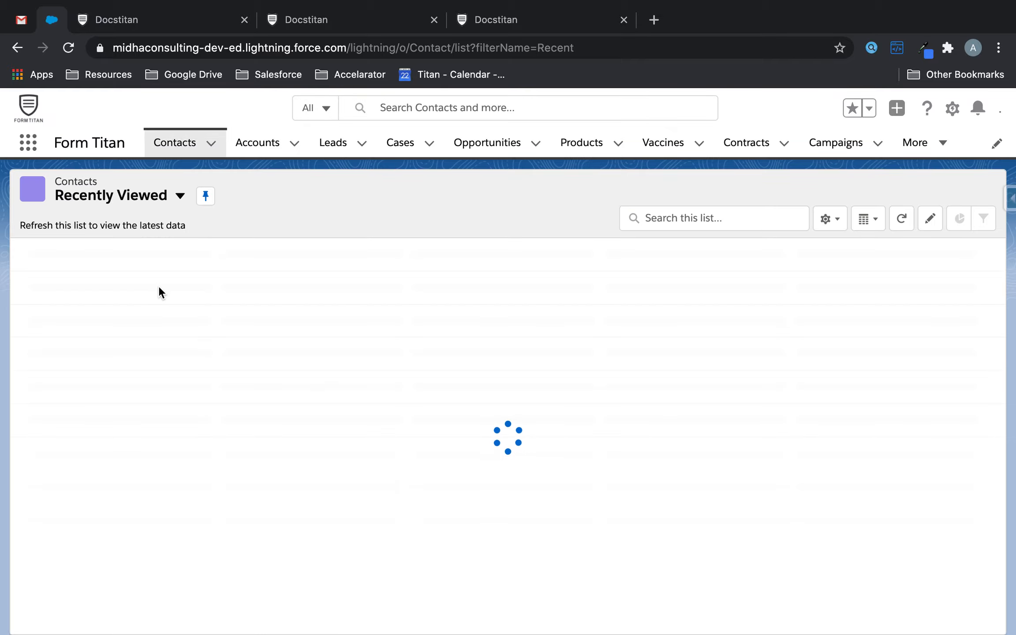
Open a contact from the Recently Viewed list and copy its record ID from the page URL
left_click(116, 277)
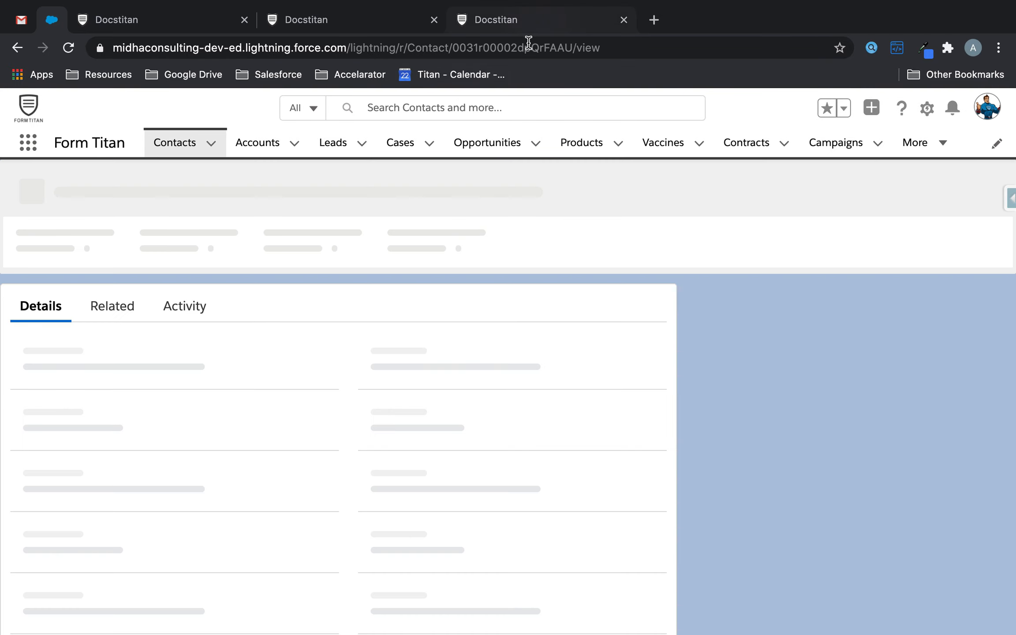
double_click(528, 44)
key("ctrl+c")
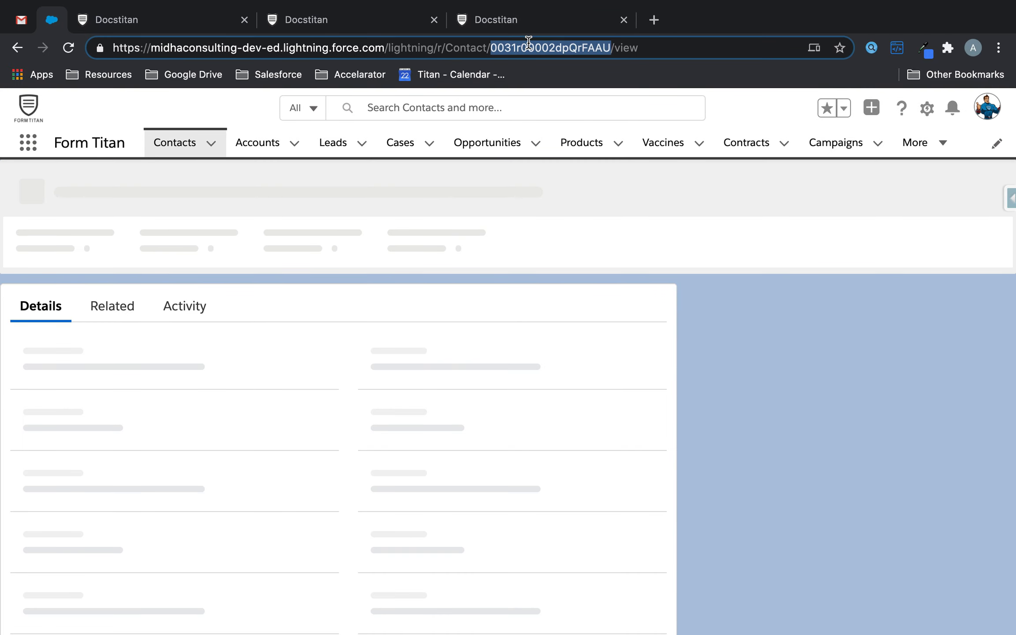
Return to the form preview, append the copied contact record ID to the fld87 parameter and load the URL
left_click(370, 19)
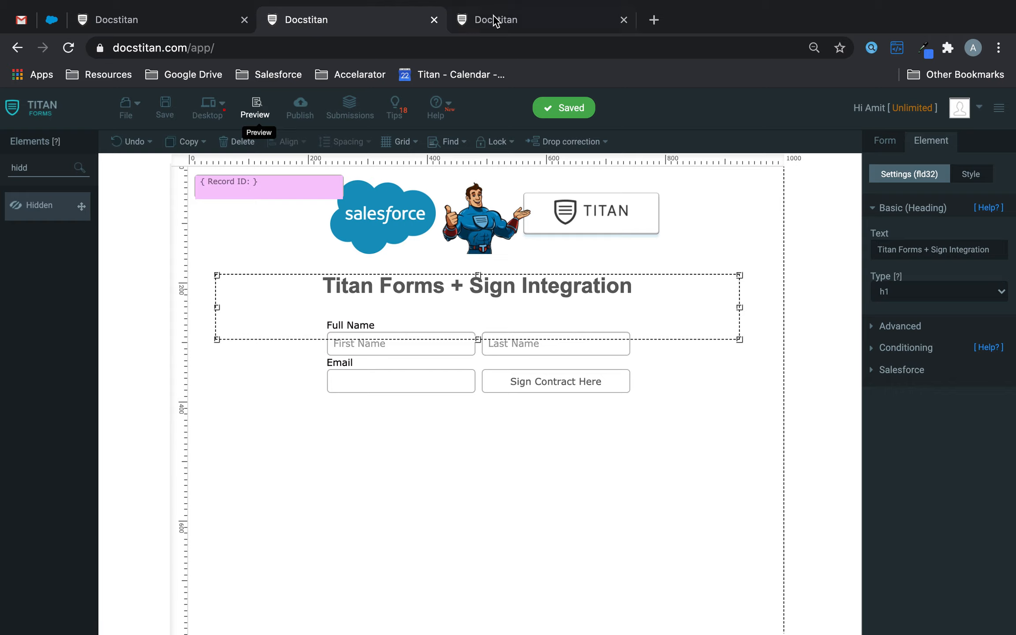
left_click(496, 18)
key("ctrl+v")
key("Return")
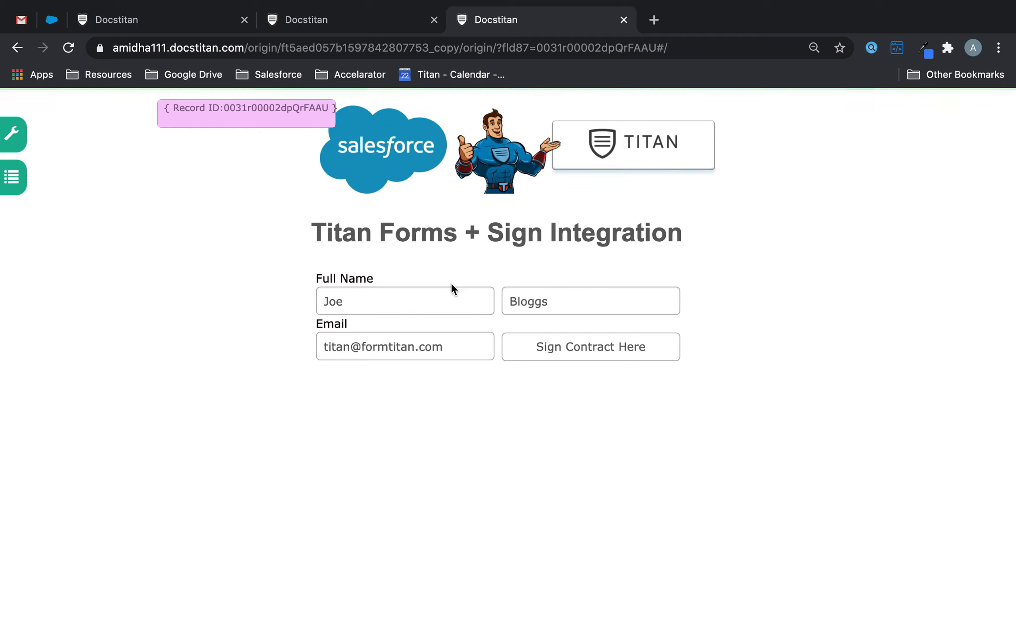
Submit the form to open Contract 1 for signing and set the contract's dropdown to Yes
left_click(604, 347)
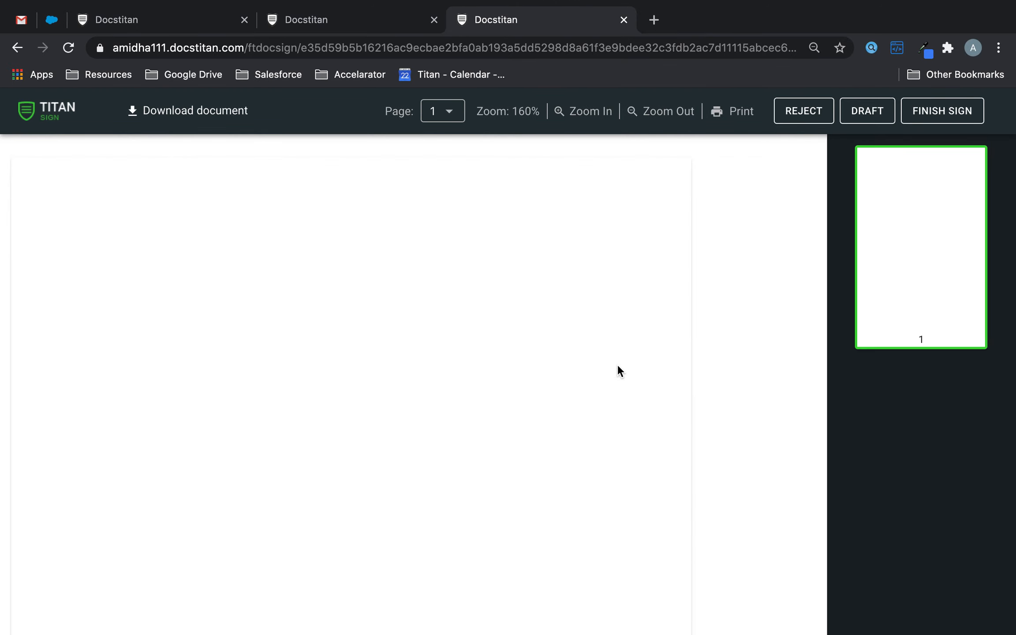
scroll(616, 369, "down", 6)
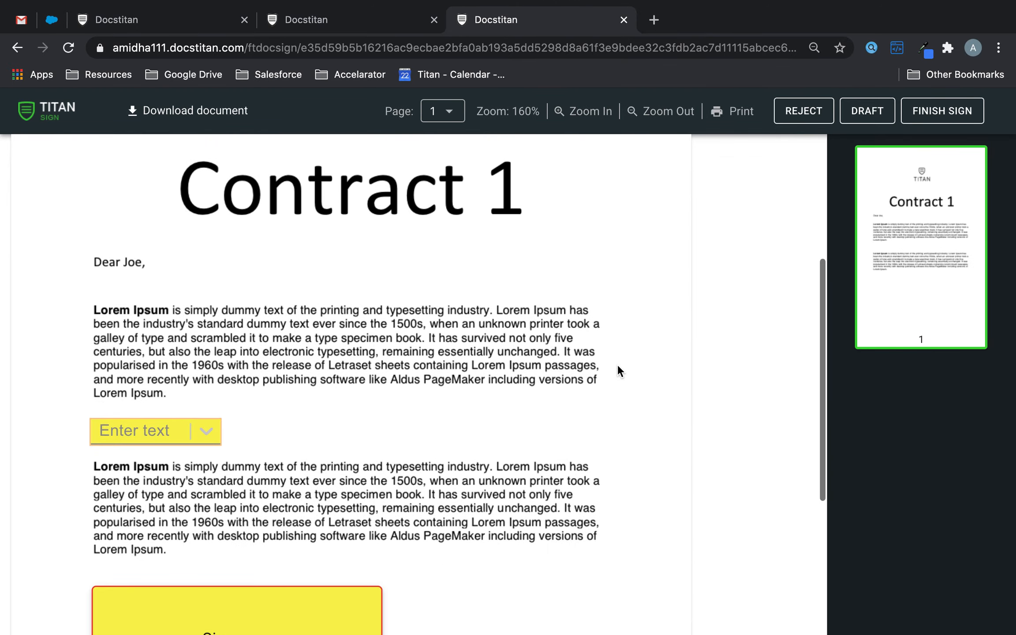
left_click(178, 432)
left_click(172, 447)
scroll(229, 534, "down", 3)
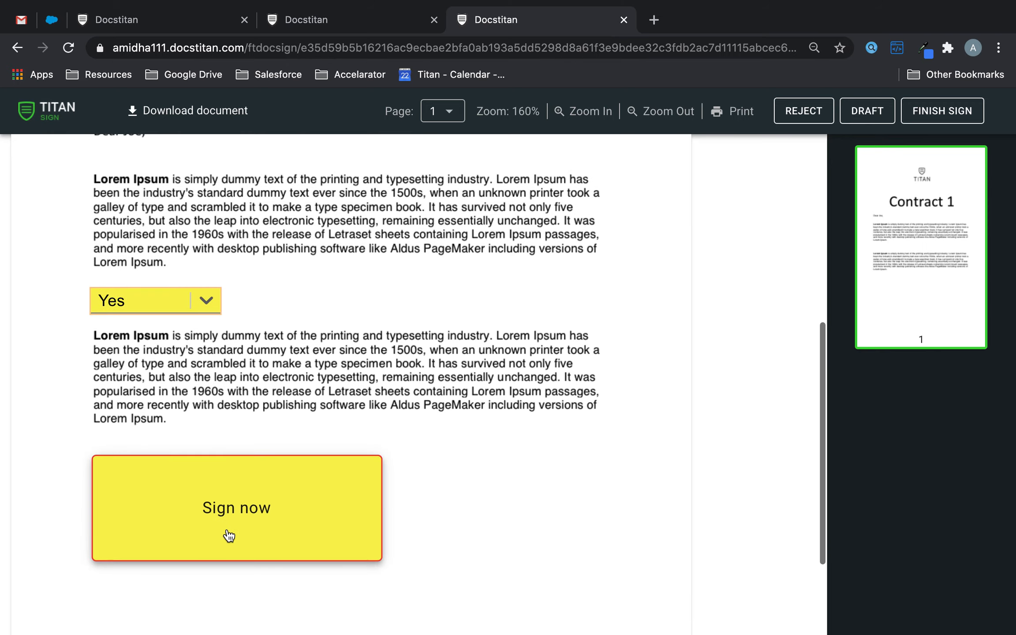
Draw and confirm a new signature in the contract's signature field, and finish signing the document
left_click(229, 534)
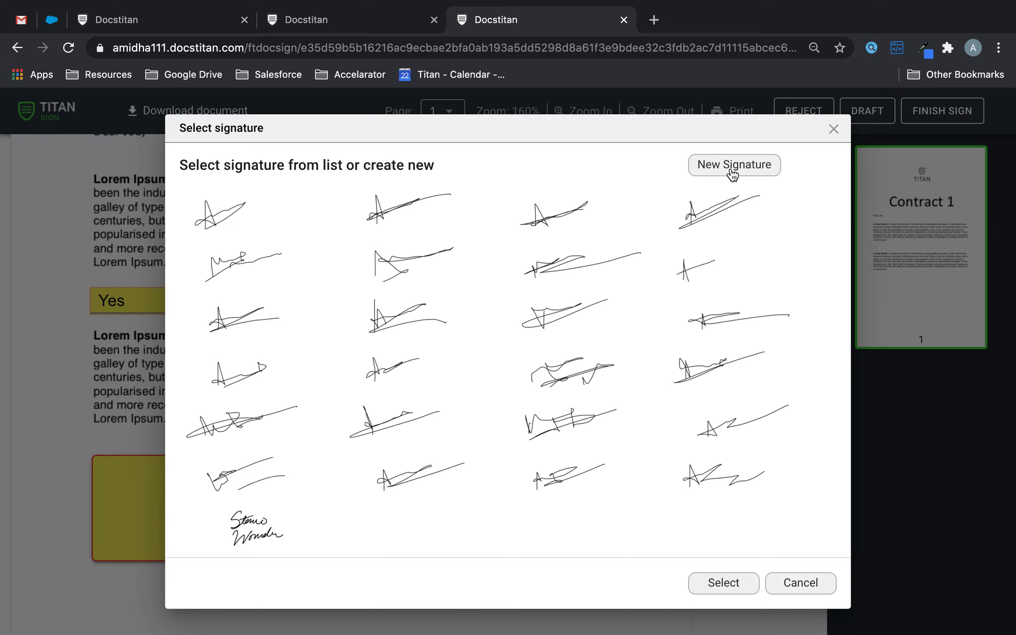
left_click(732, 172)
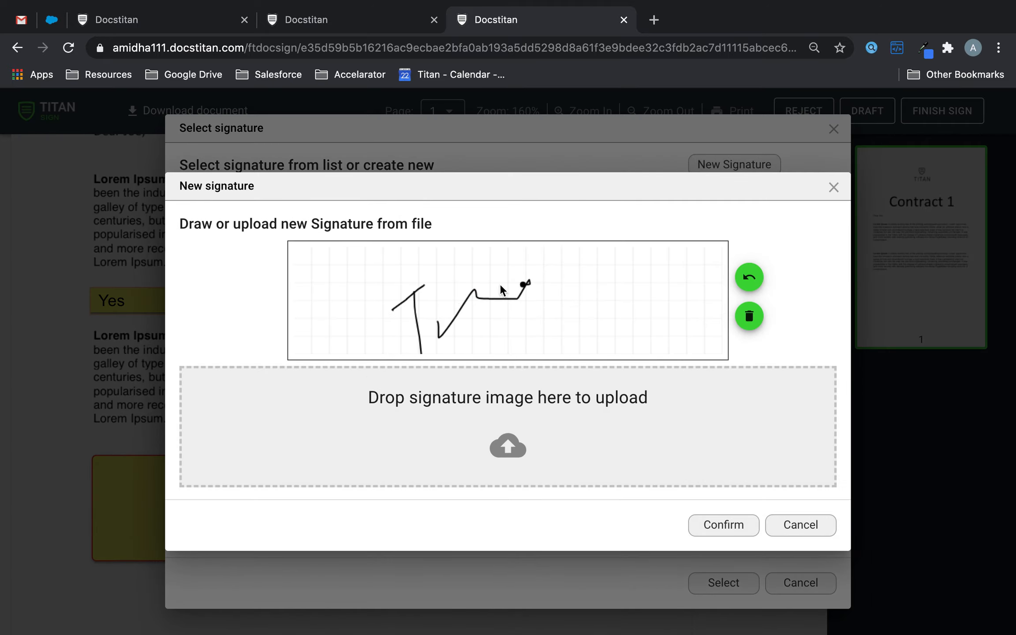
left_click_drag(500, 287, 558, 286)
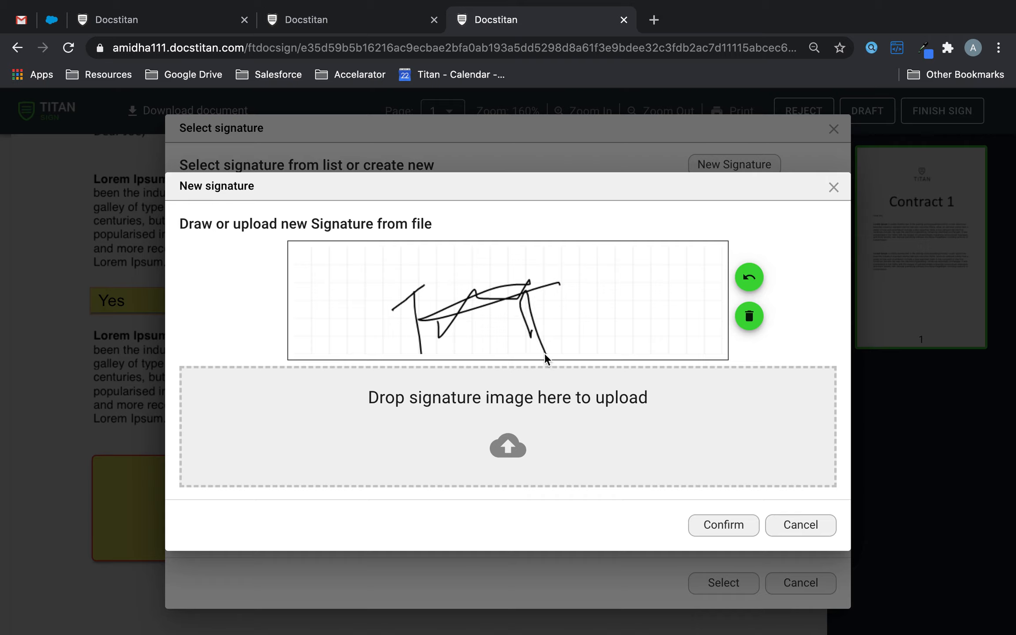
left_click_drag(523, 303, 563, 339)
mouse_move(570, 284)
left_mouse_down()
mouse_move(573, 304)
mouse_move(594, 290)
mouse_move(611, 302)
mouse_move(637, 278)
mouse_move(651, 281)
mouse_move(652, 299)
left_mouse_up()
left_click(717, 524)
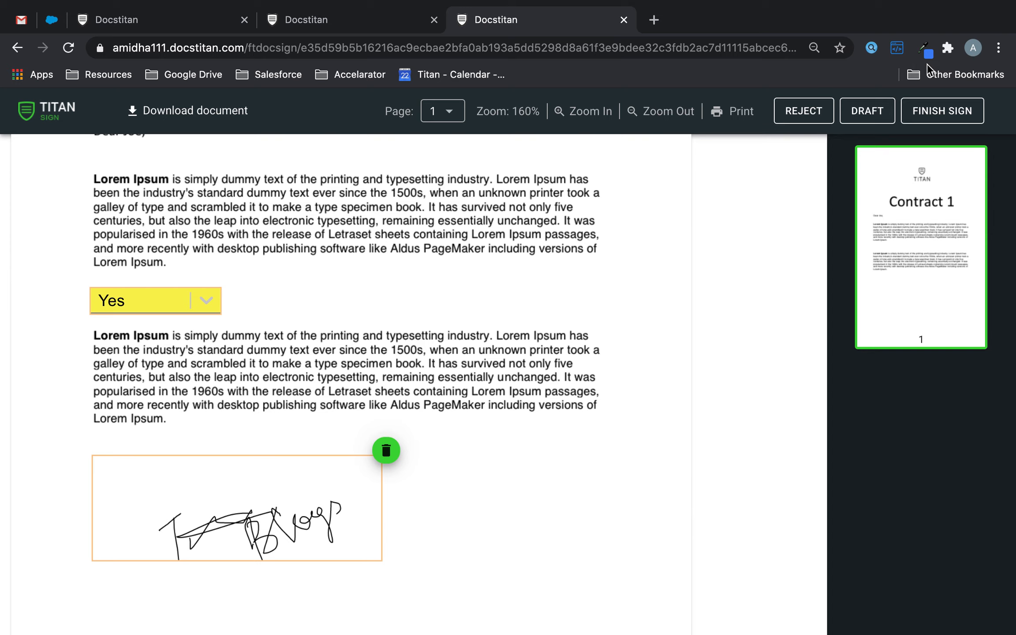
left_click(929, 108)
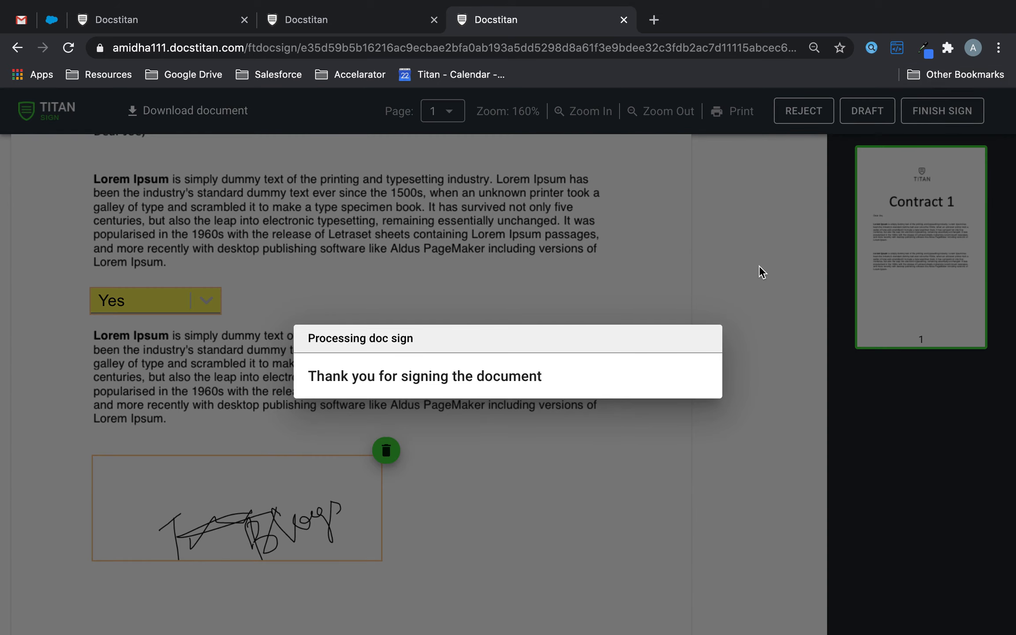
Return to the form builder and open the integration logs from the form's Salesforce integration settings
left_click(203, 23)
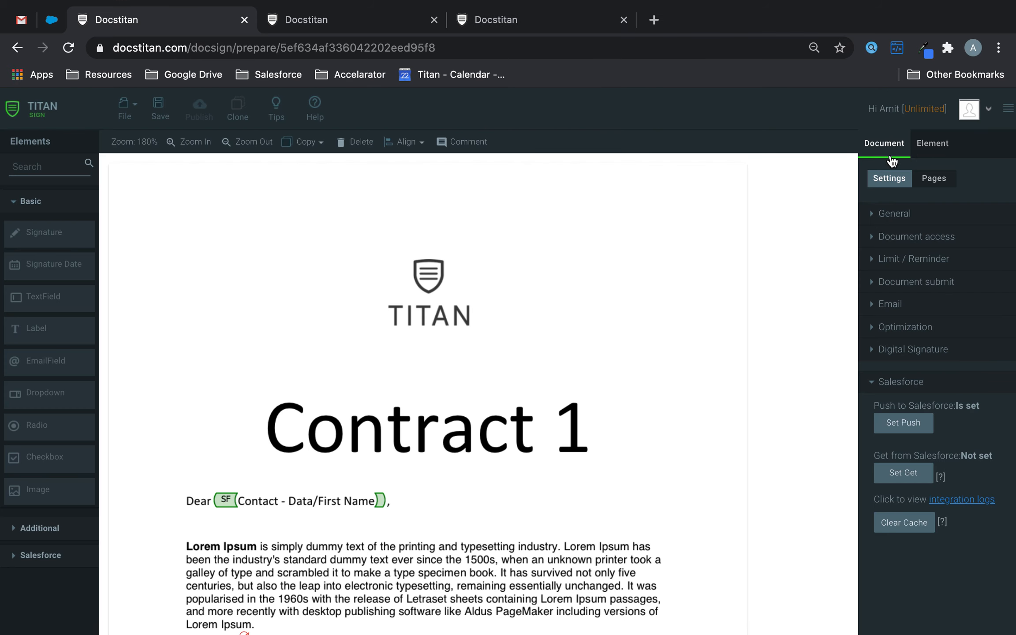
left_click(363, 26)
left_click(885, 141)
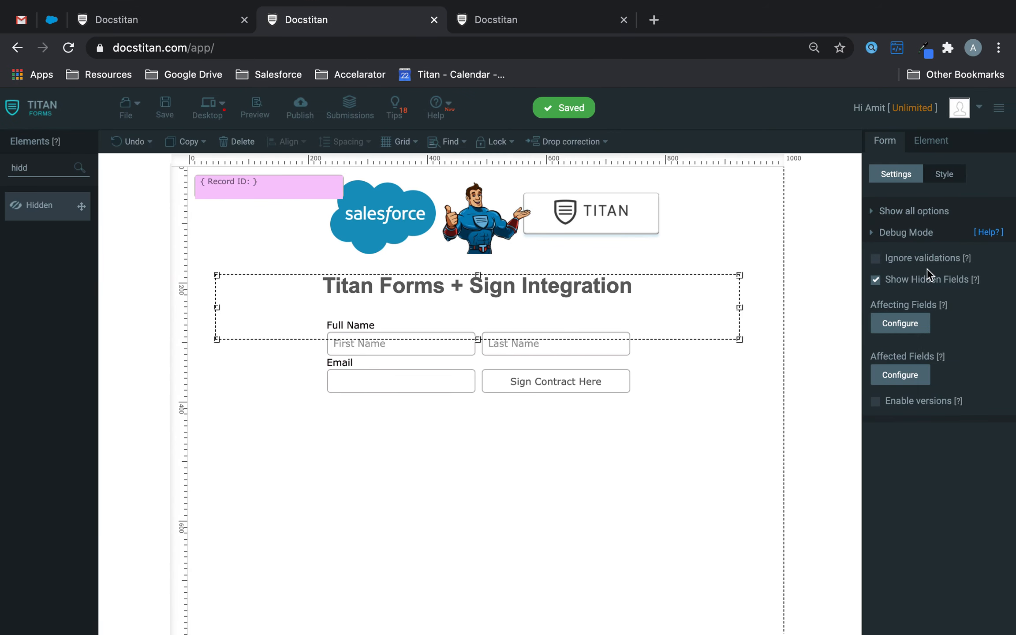
left_click(910, 243)
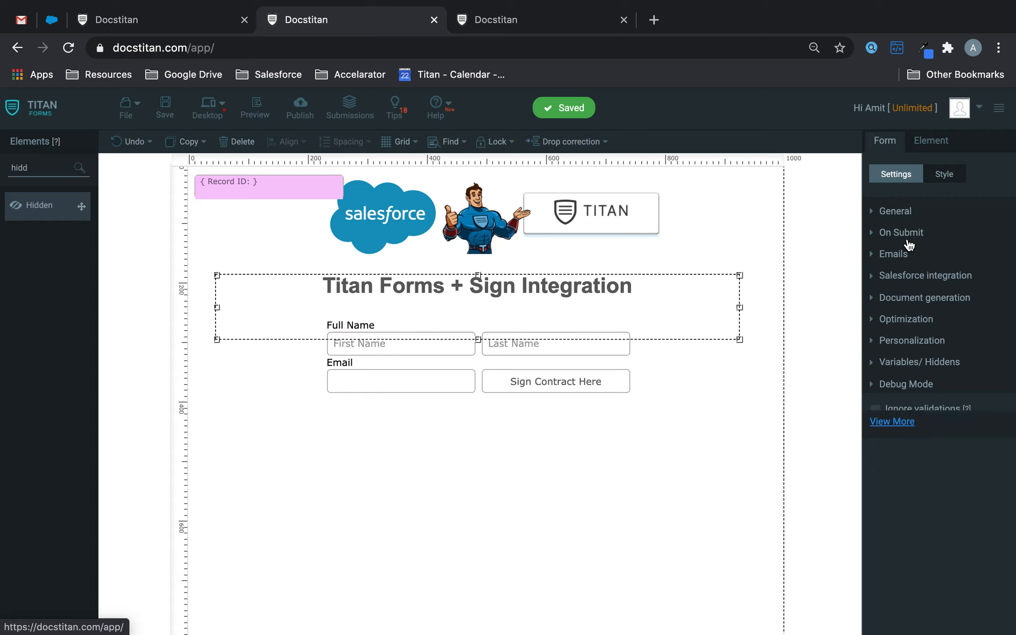
left_click(947, 300)
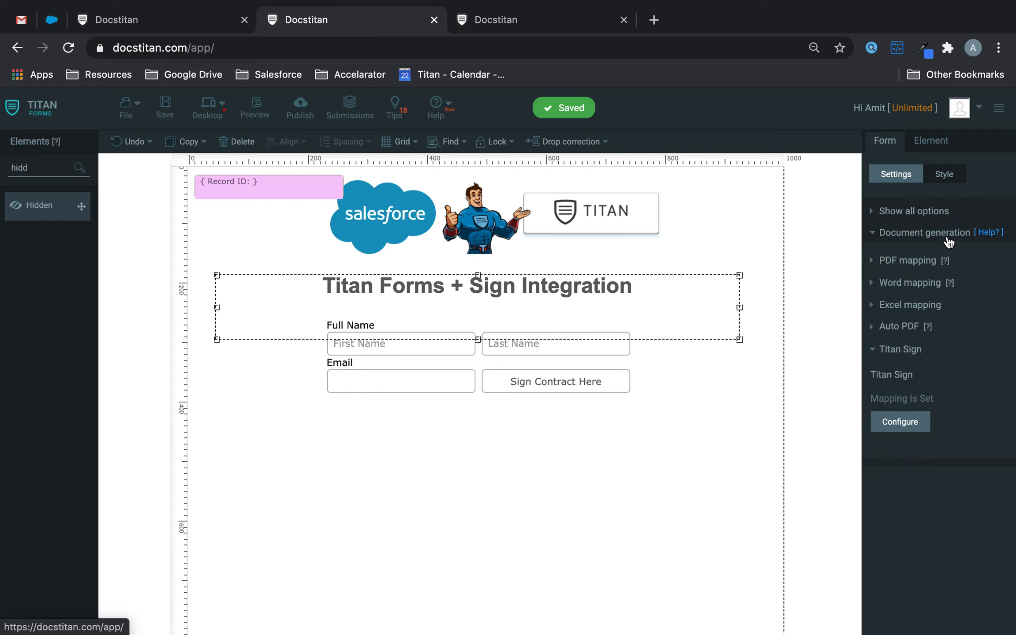
left_click(948, 233)
left_click(880, 272)
left_click(947, 410)
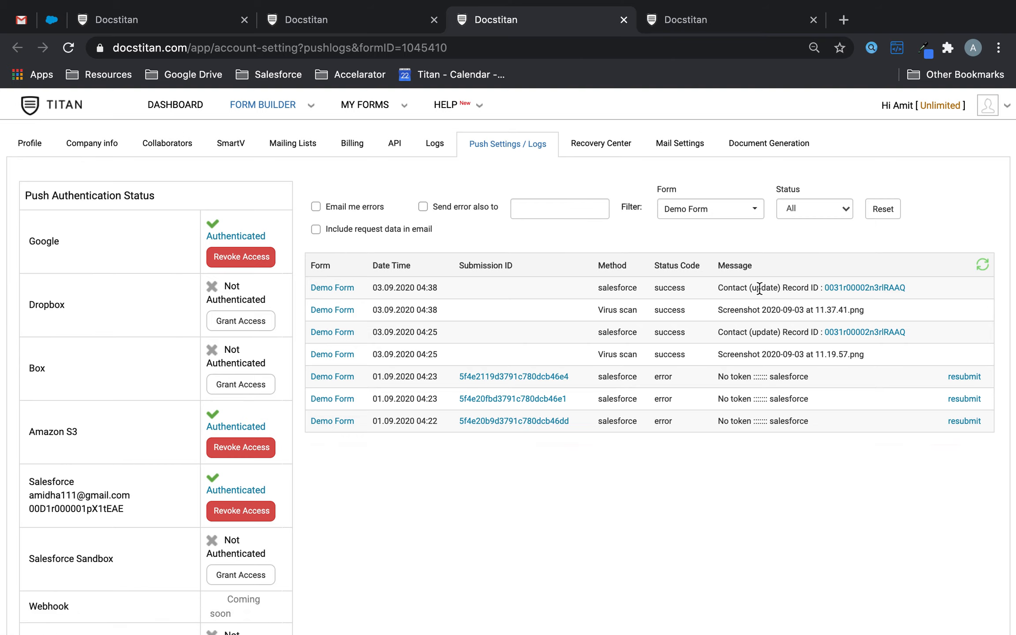
Open and close the record of the latest contact update, and reset the push log filters to cover all forms
left_click(842, 289)
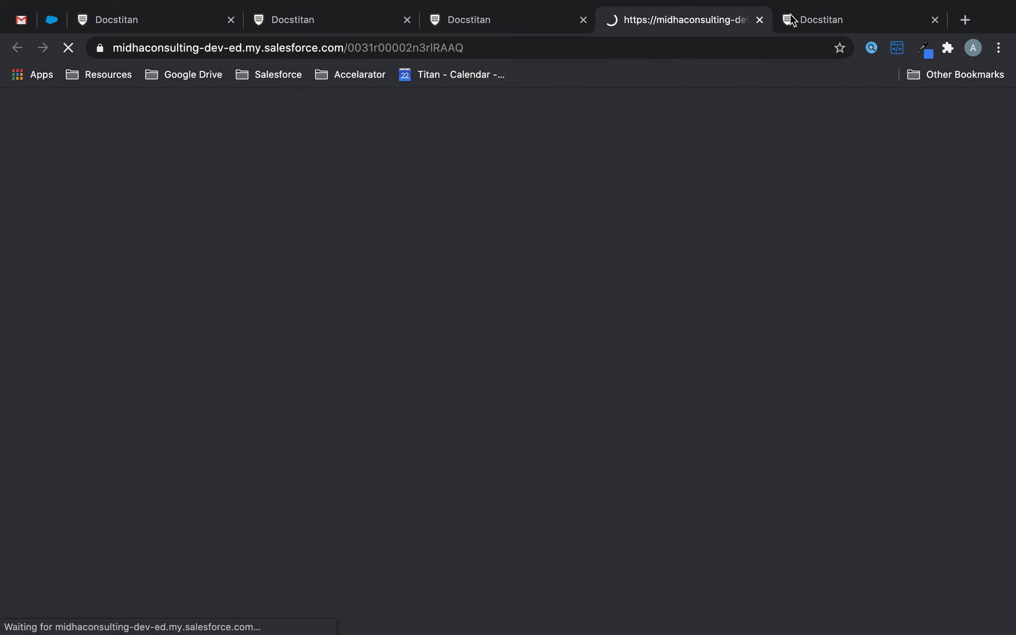
left_click(760, 20)
left_click(892, 217)
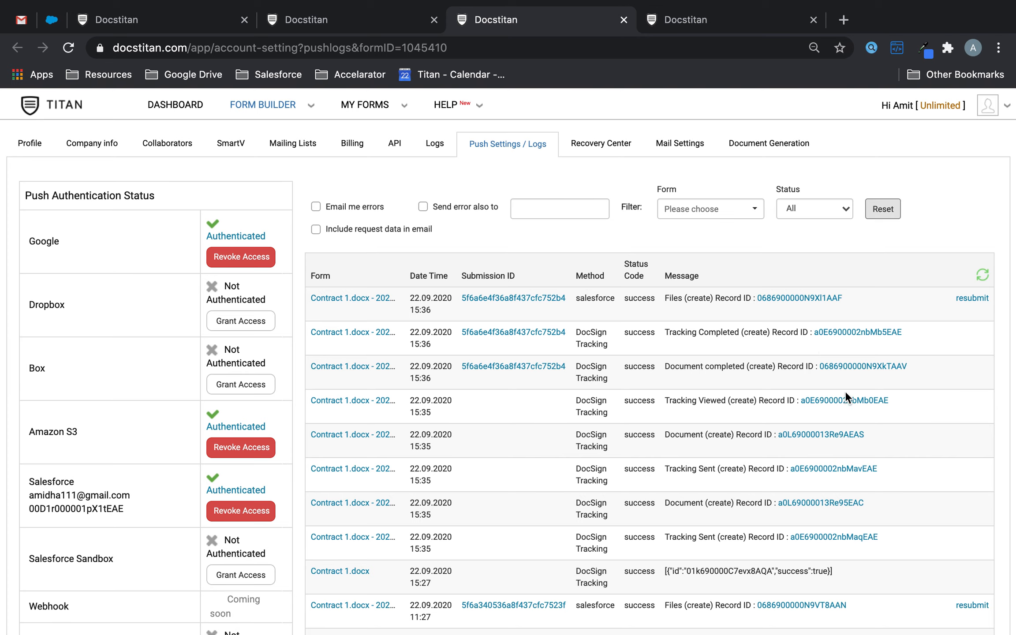
Switch to Salesforce, reload the first contact from the Recently Viewed list and bring up its Files section
mouse_move(107, 27)
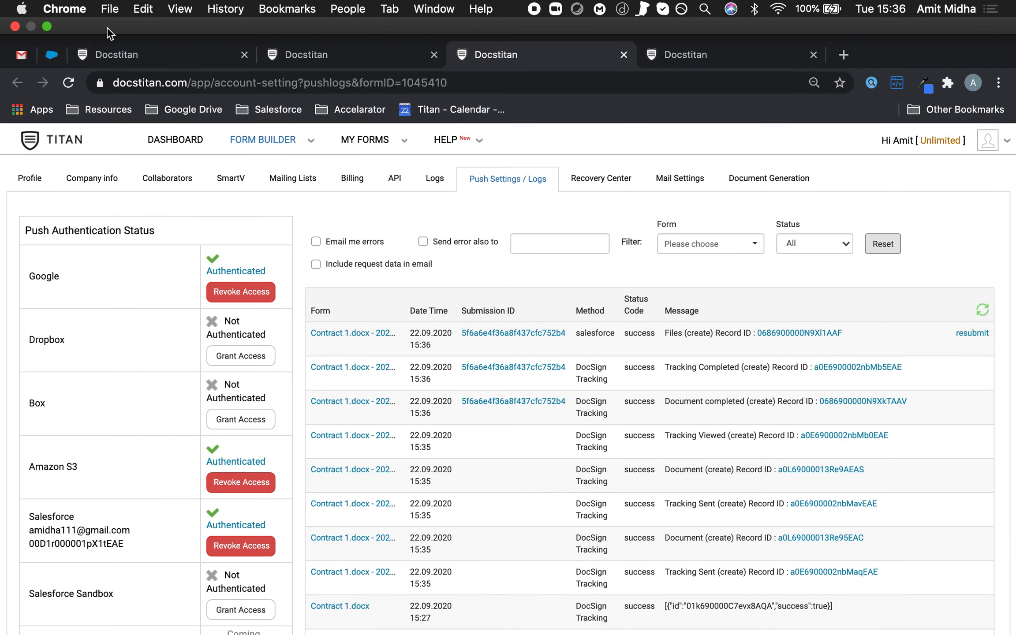
left_click(52, 56)
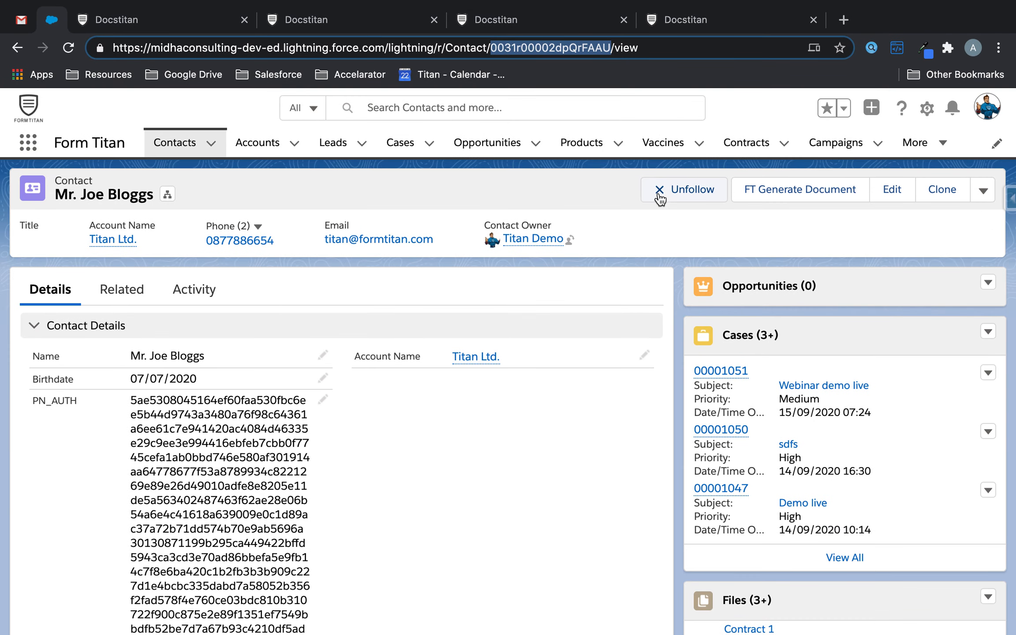
left_click(175, 143)
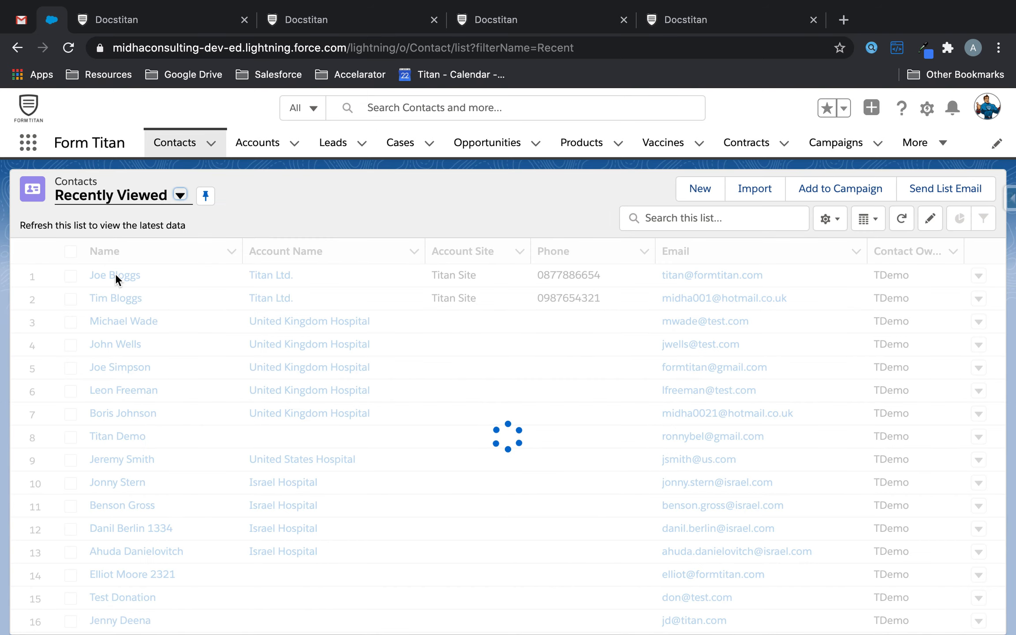
left_click(116, 277)
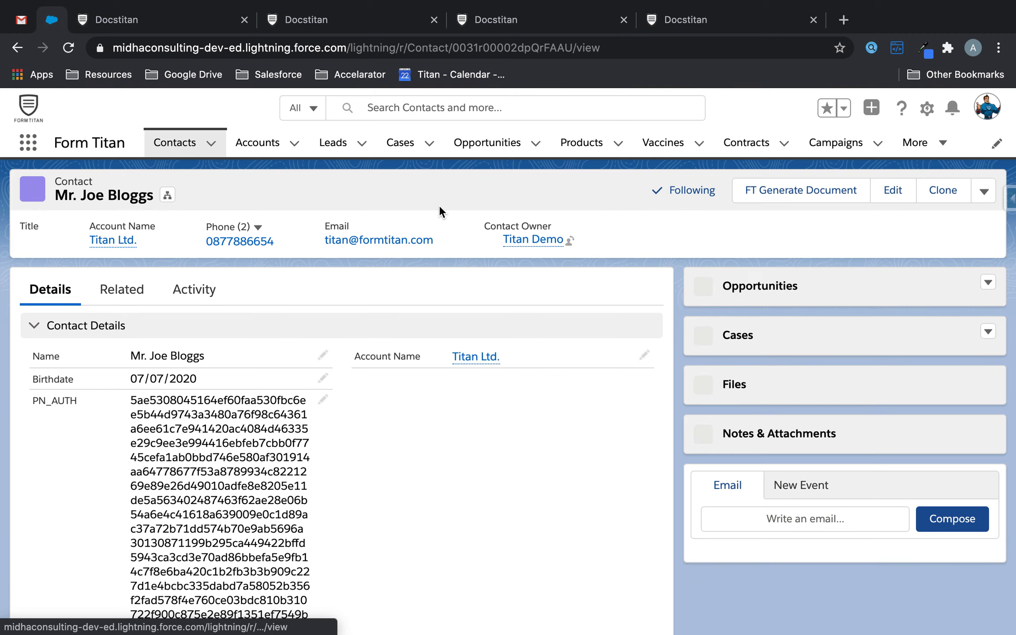
scroll(768, 357, "down", 8)
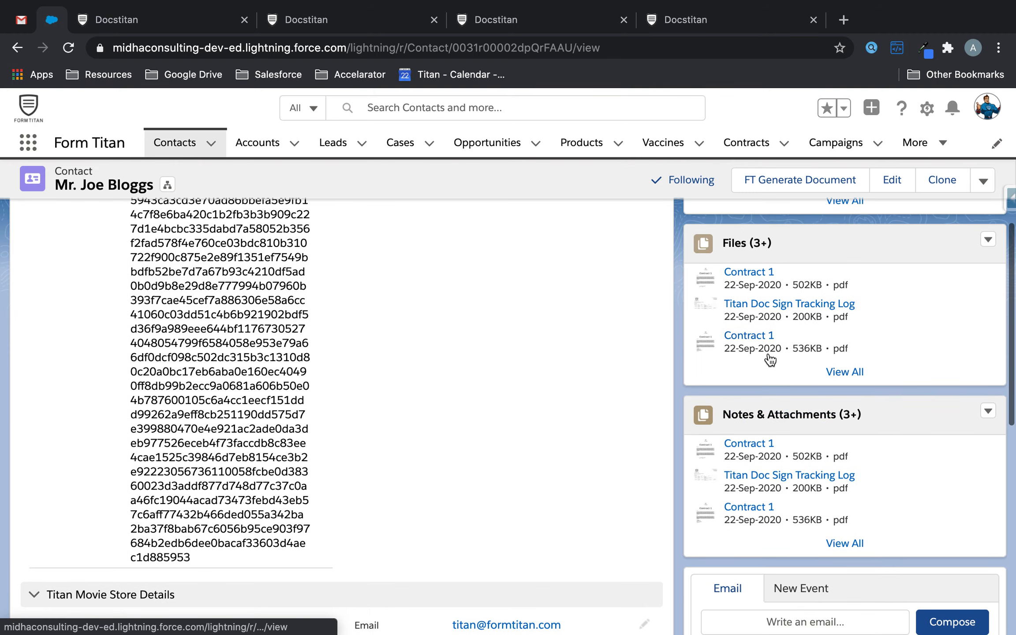
Preview the newest Contract 1 PDF and the Titan Doc Sign Tracking Log from the contact's files, closing each preview
left_click(770, 275)
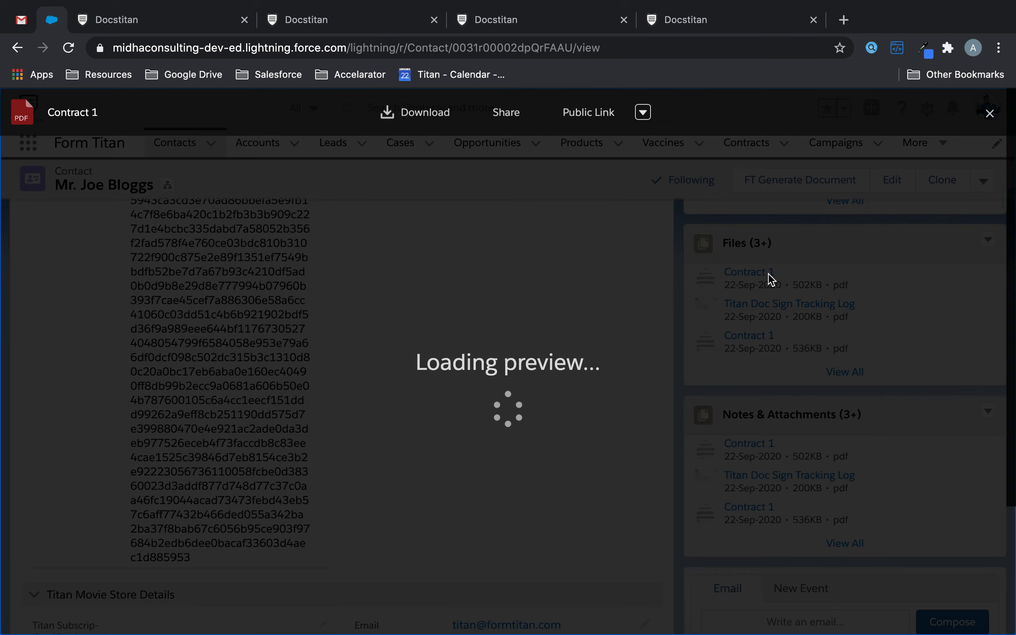
scroll(727, 318, "down", 10)
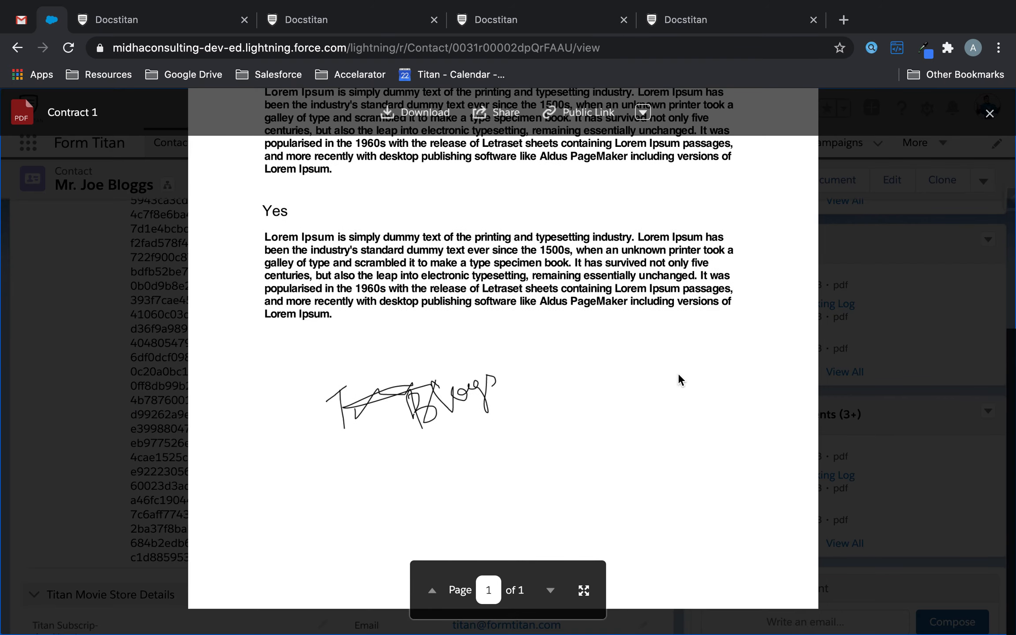
key("Escape")
left_click(788, 305)
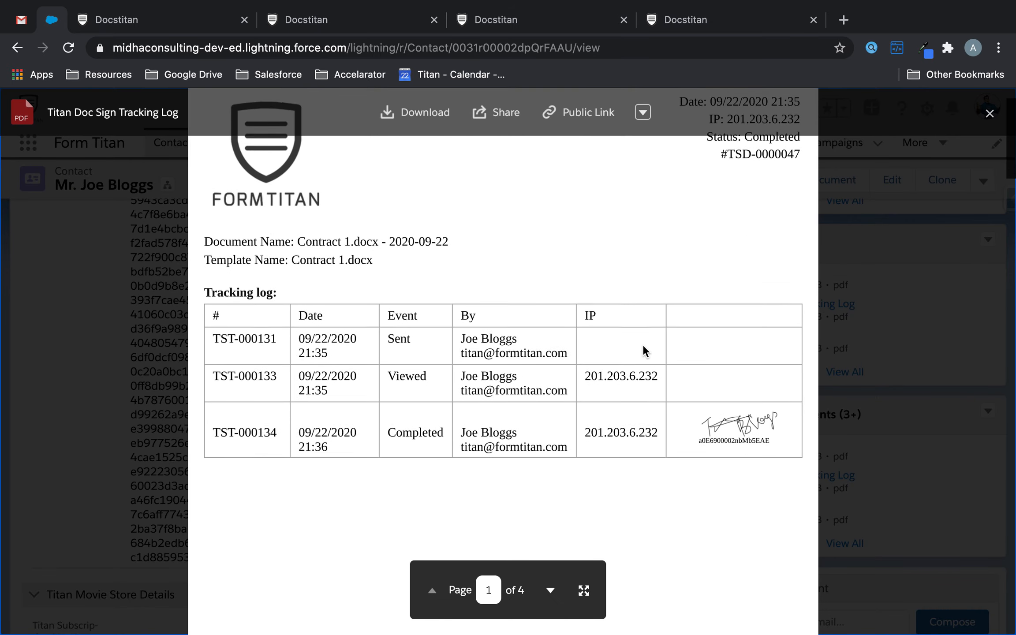
key("Escape")
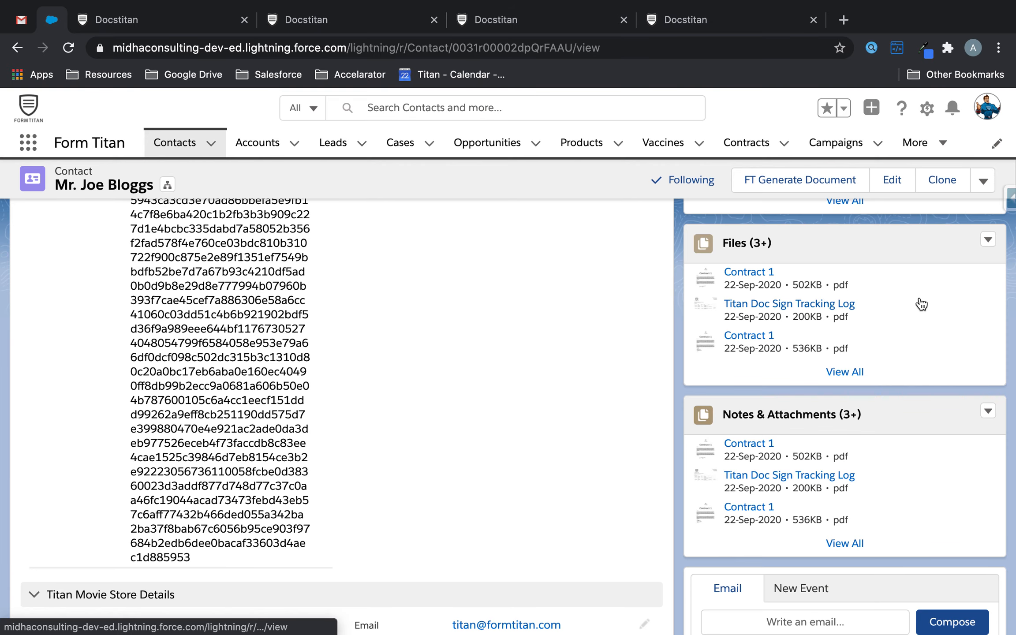
Return to the form builder, review and apply the Titan Sign mapping with Record ID and template Contract 1.docx, and save the form
left_click(358, 20)
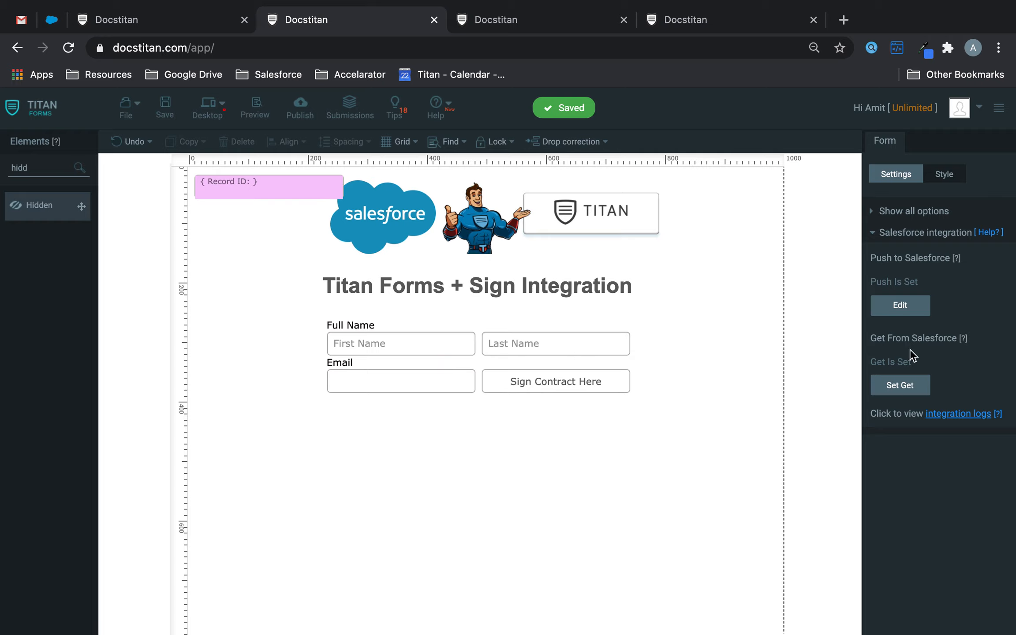
left_click(888, 236)
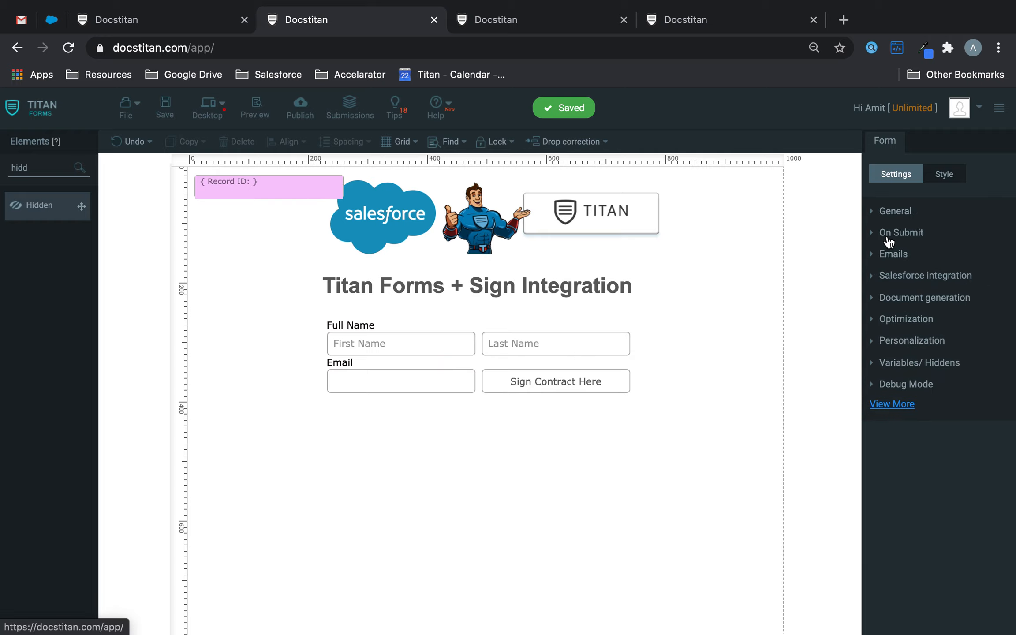
left_click(923, 296)
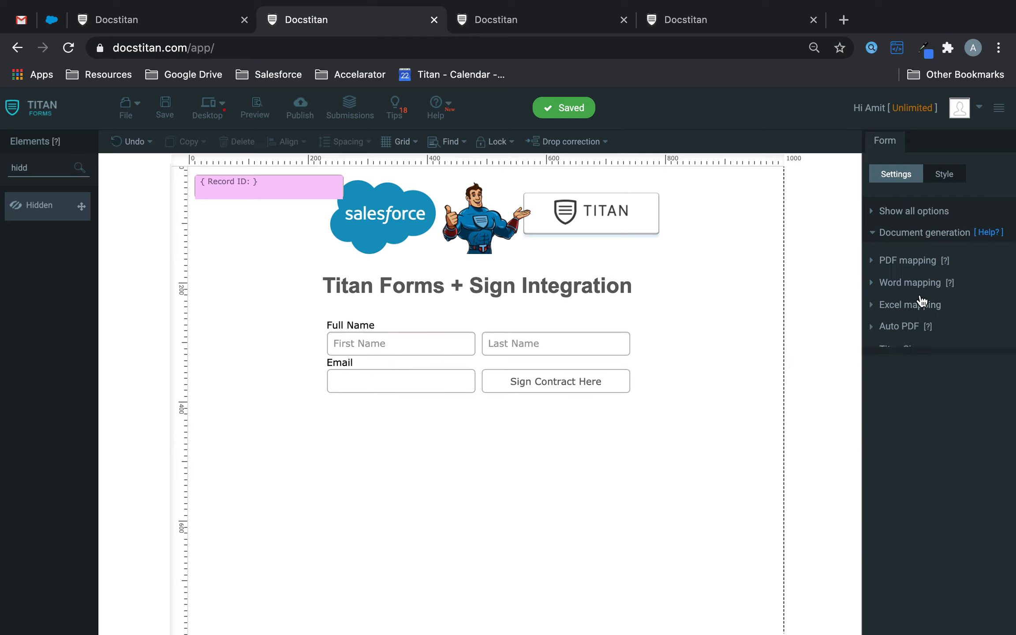
left_click(902, 424)
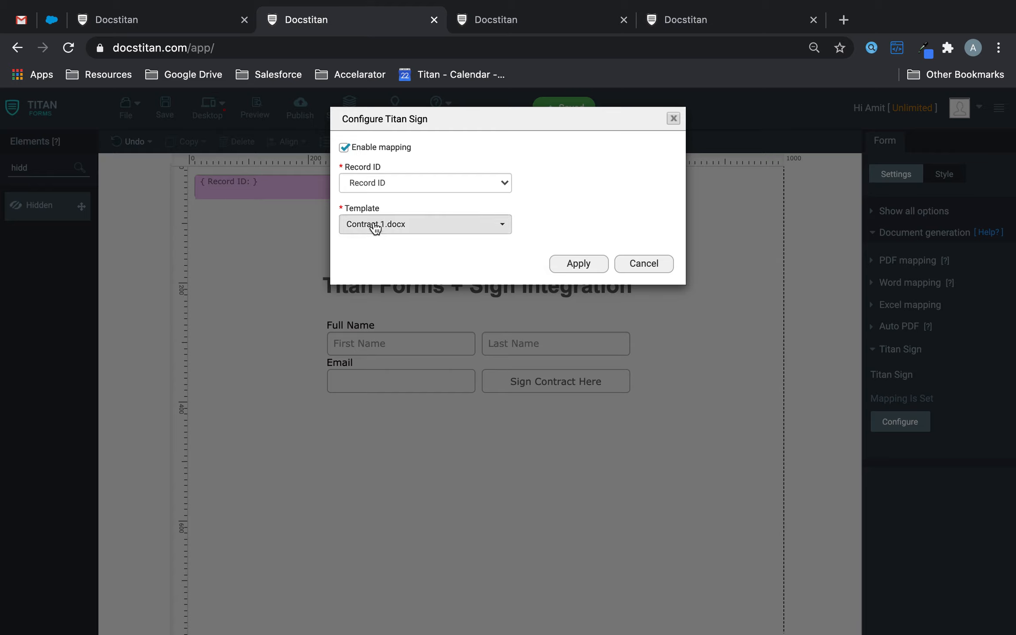
left_click(578, 263)
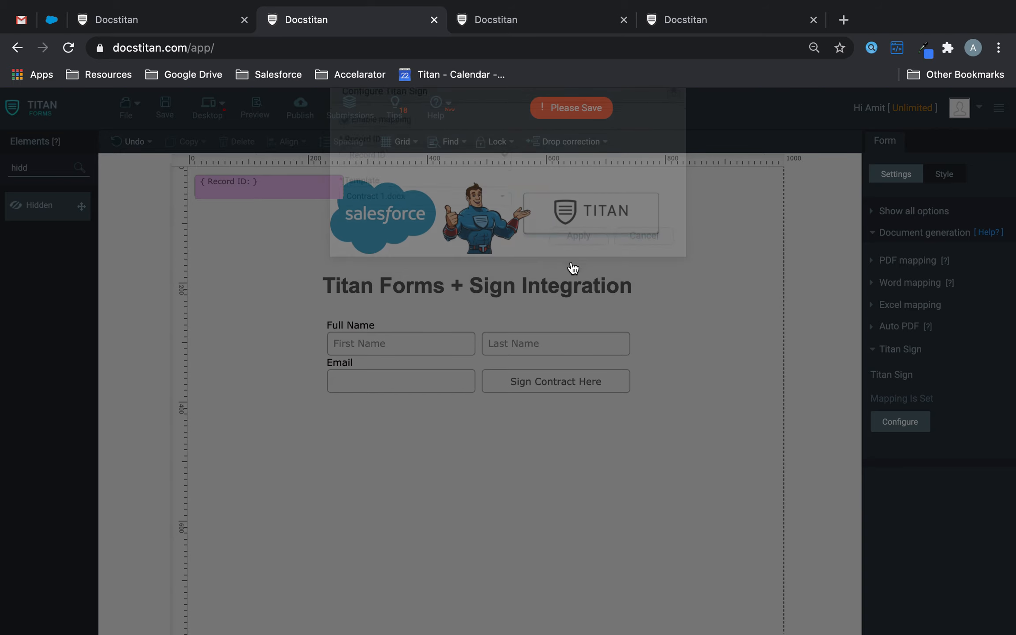
left_click(156, 113)
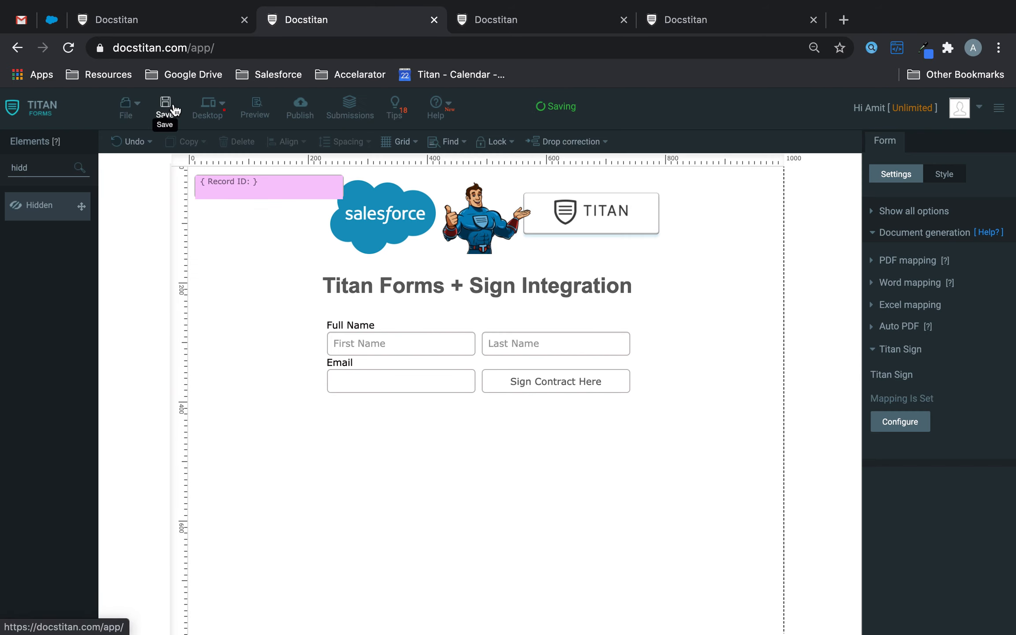